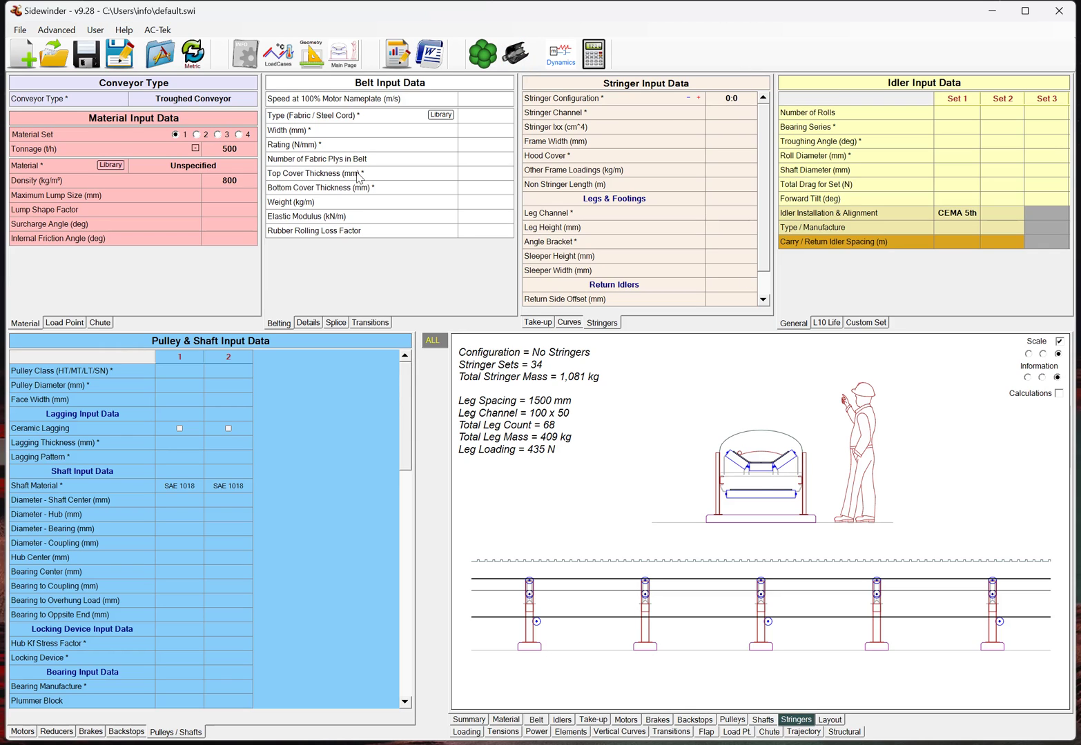
Start a new default conveyor model and display its stringer results from the main page.
{"action": "left_click", "coordinate": [16, 34]}
{"action": "left_click", "coordinate": [42, 44]}
{"action": "left_click", "coordinate": [411, 406]}
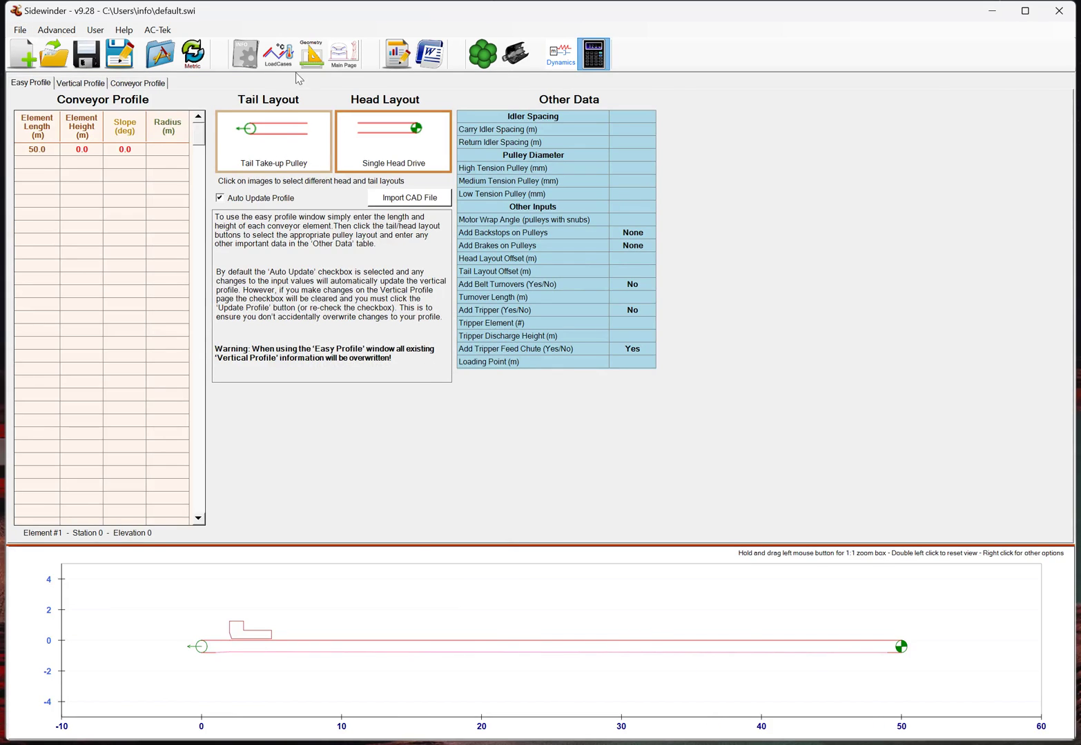
{"action": "left_click", "coordinate": [343, 55]}
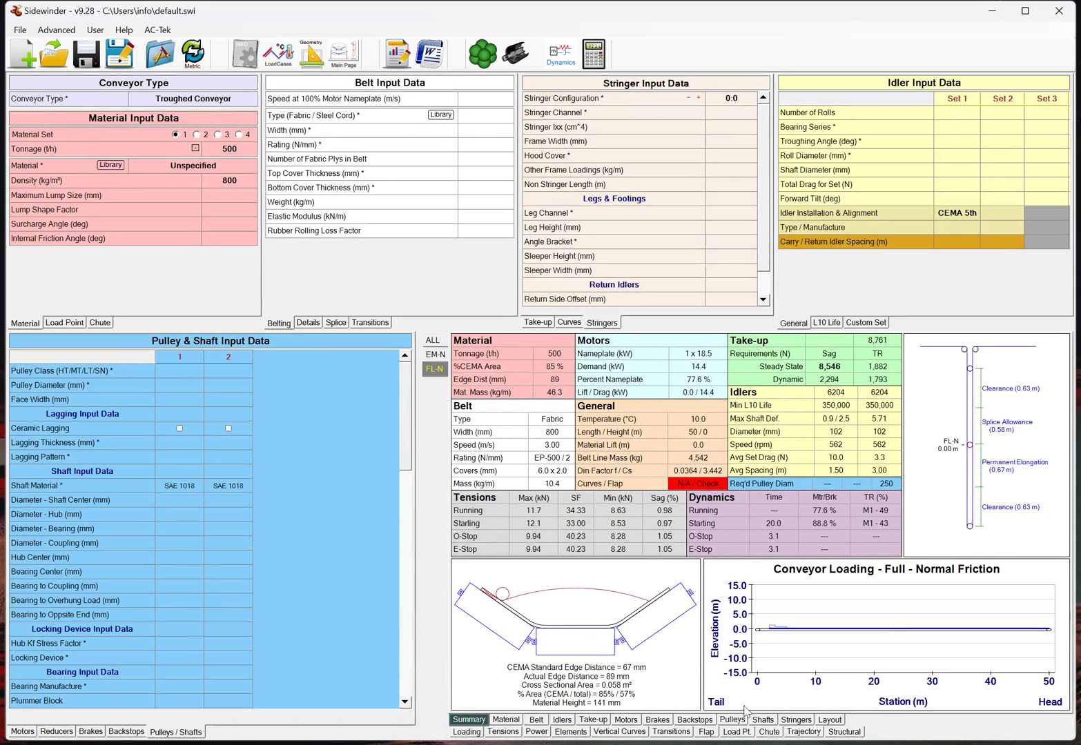
{"action": "left_click", "coordinate": [803, 722]}
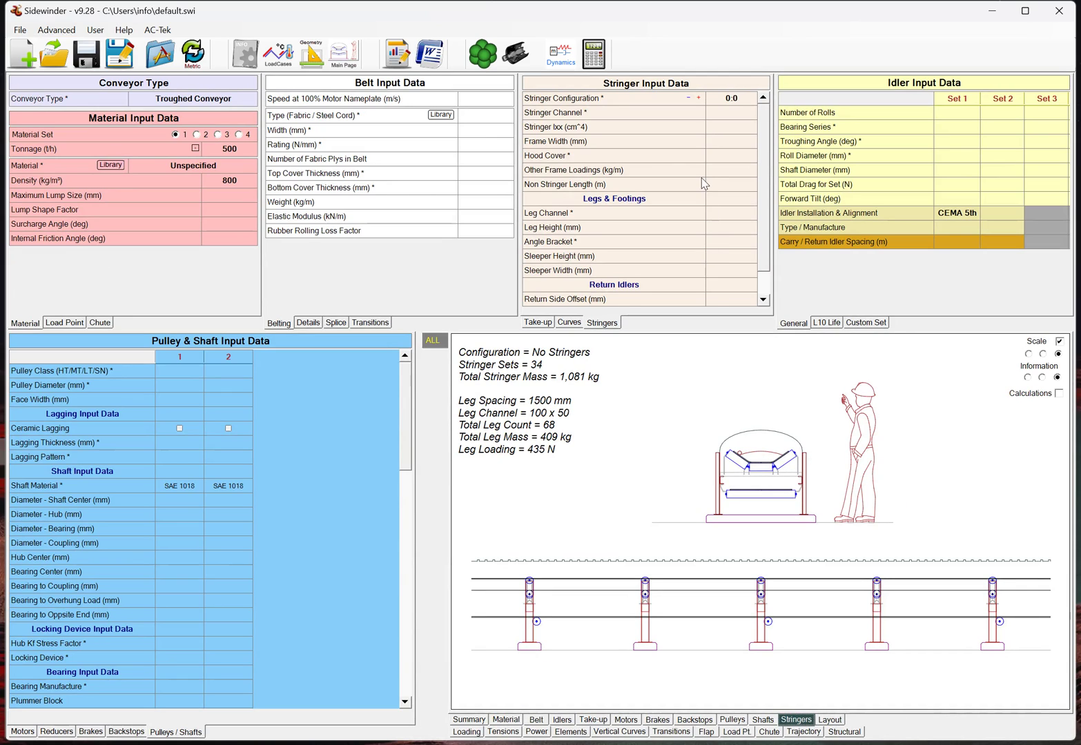
Examine the continuous and gap options available for the stringer configuration.
{"action": "left_click", "coordinate": [744, 103]}
{"action": "left_click", "coordinate": [744, 103]}
{"action": "mouse_move", "coordinate": [756, 138]}
{"action": "left_mouse_down"}
{"action": "mouse_move", "coordinate": [754, 162]}
{"action": "mouse_move", "coordinate": [752, 147]}
{"action": "left_mouse_up"}
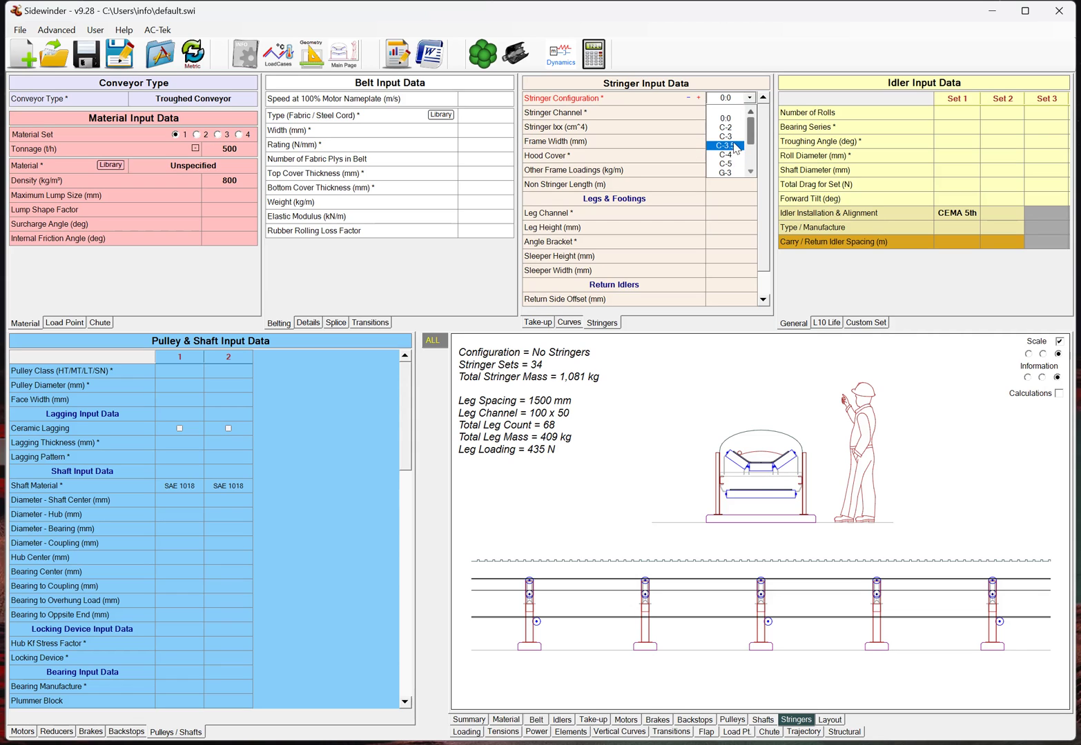
{"action": "scroll", "coordinate": [751, 133], "scroll_direction": "down", "scroll_amount": 1}
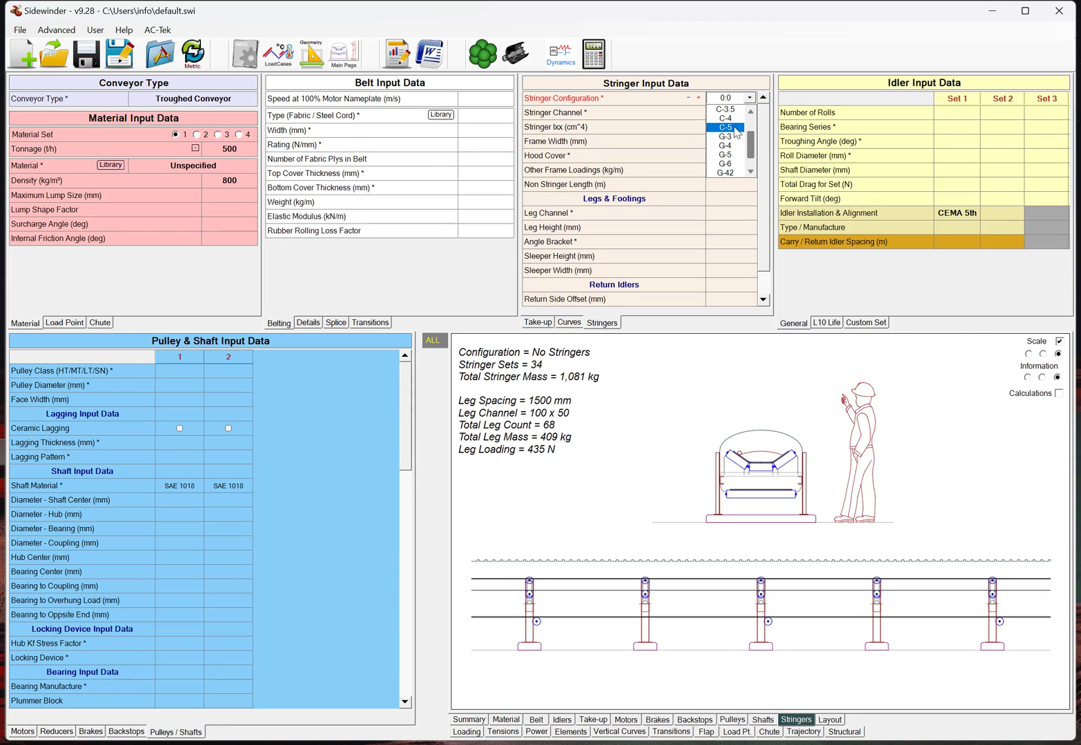
{"action": "left_click", "coordinate": [734, 165]}
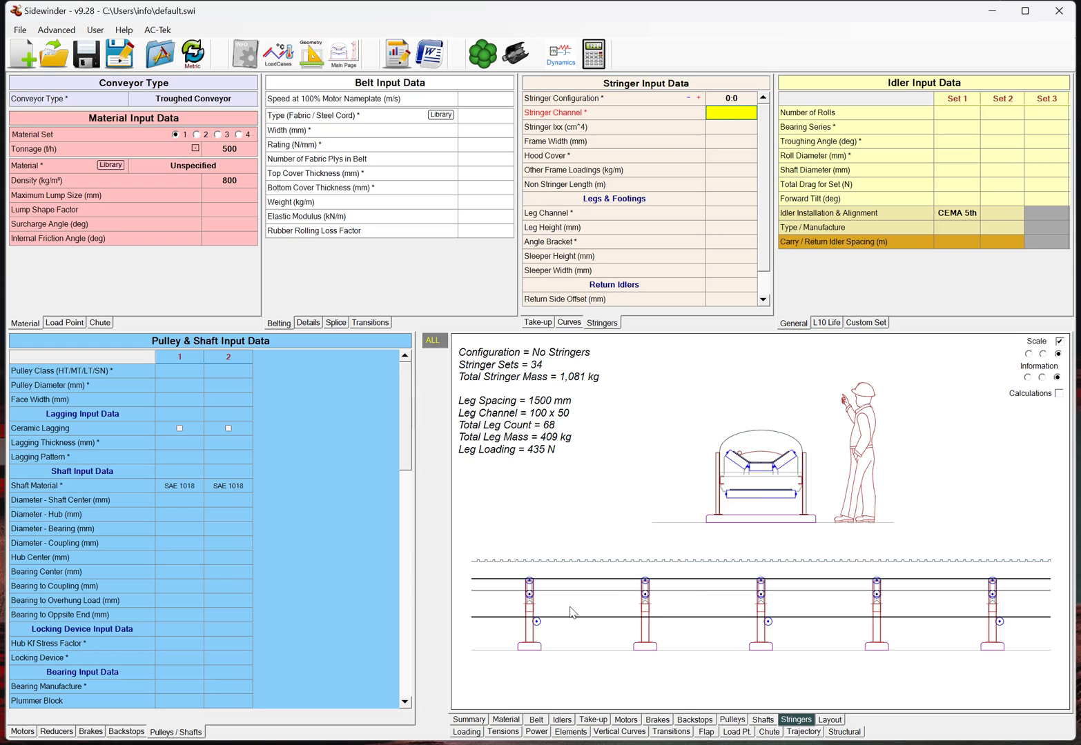
Step through the stringer configurations to C-3 and compare the resulting drawing with scaling off and on.
{"action": "left_click", "coordinate": [698, 98]}
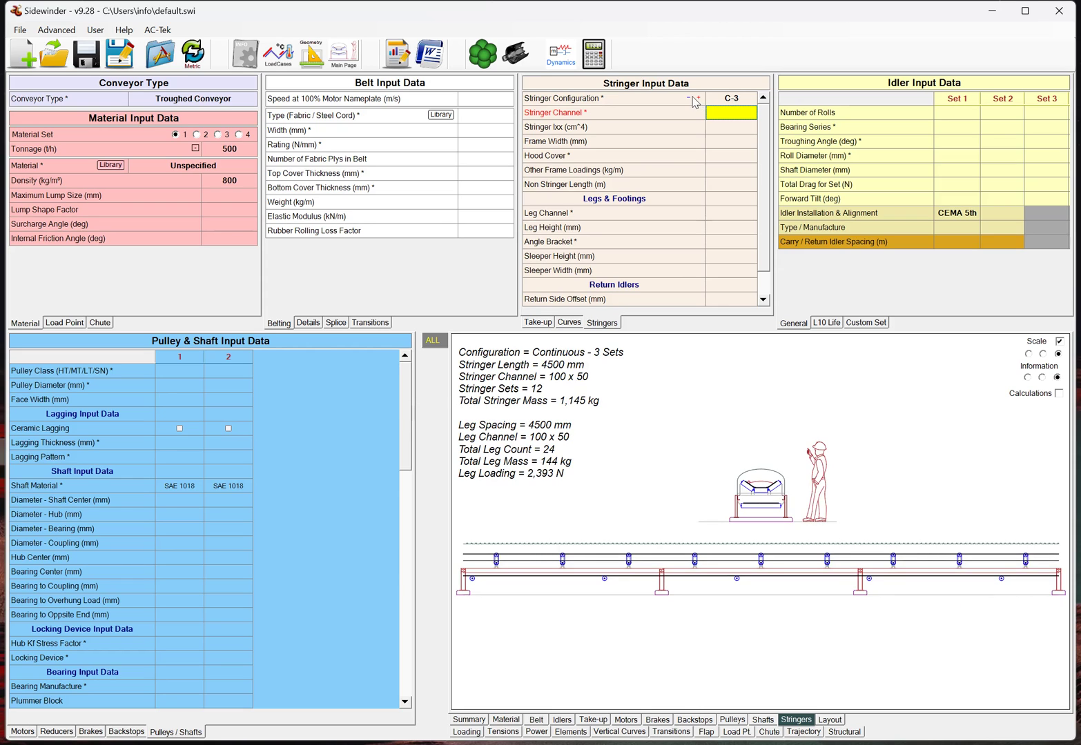
{"action": "left_click", "coordinate": [689, 98]}
{"action": "left_click", "coordinate": [698, 98]}
{"action": "left_click", "coordinate": [688, 98]}
{"action": "left_click", "coordinate": [699, 98]}
{"action": "left_click", "coordinate": [688, 98]}
{"action": "left_click", "coordinate": [698, 98]}
{"action": "left_click", "coordinate": [689, 98]}
{"action": "left_click", "coordinate": [698, 98]}
{"action": "left_click", "coordinate": [688, 98]}
{"action": "left_click", "coordinate": [698, 98]}
{"action": "left_click", "coordinate": [1060, 342]}
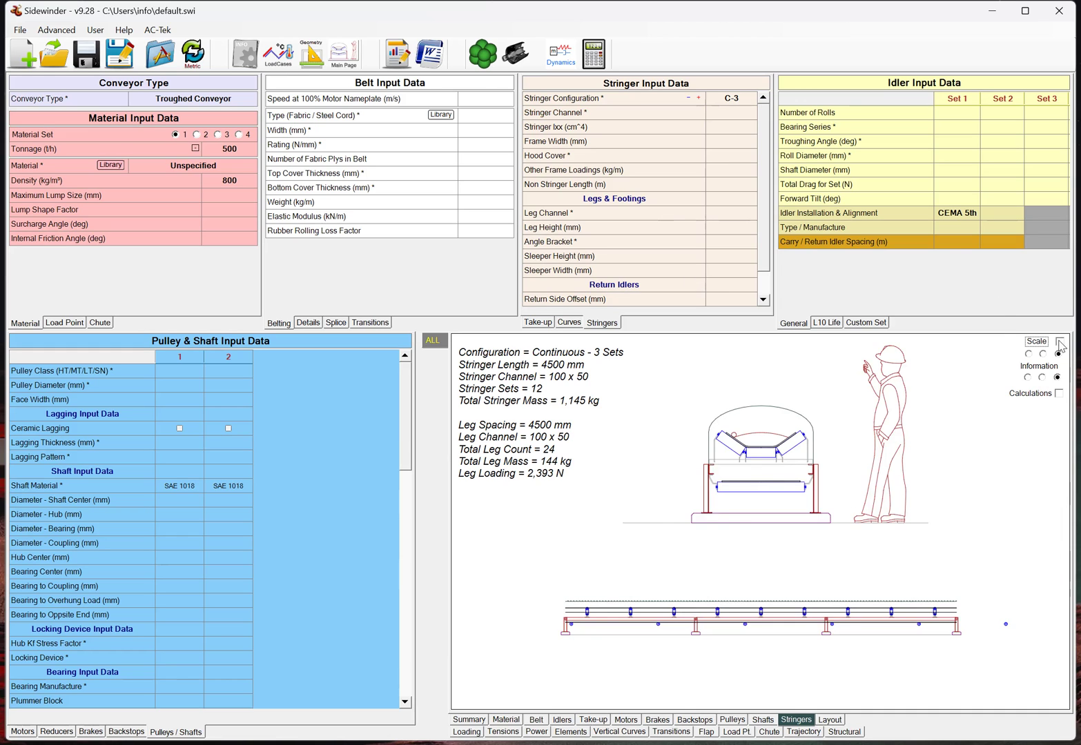
{"action": "left_click", "coordinate": [1060, 342]}
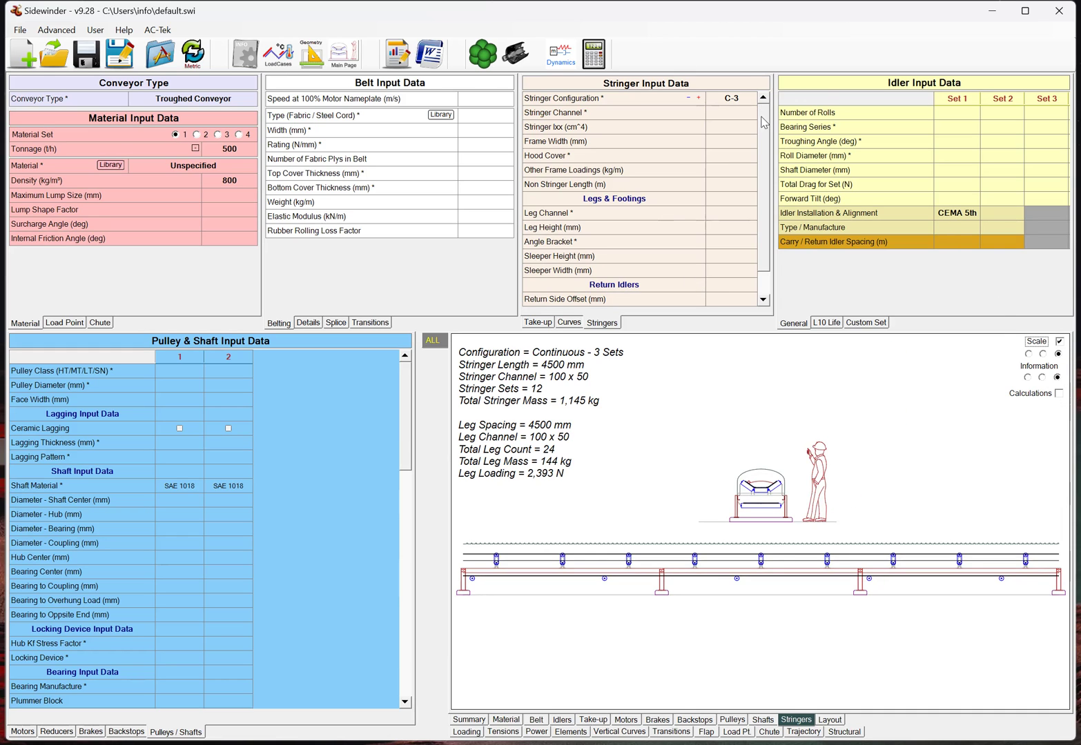
Advance the stringer configuration to G-3.
{"action": "left_click", "coordinate": [698, 98]}
{"action": "left_click", "coordinate": [697, 98]}
{"action": "left_click", "coordinate": [697, 98]}
{"action": "left_click", "coordinate": [697, 98]}
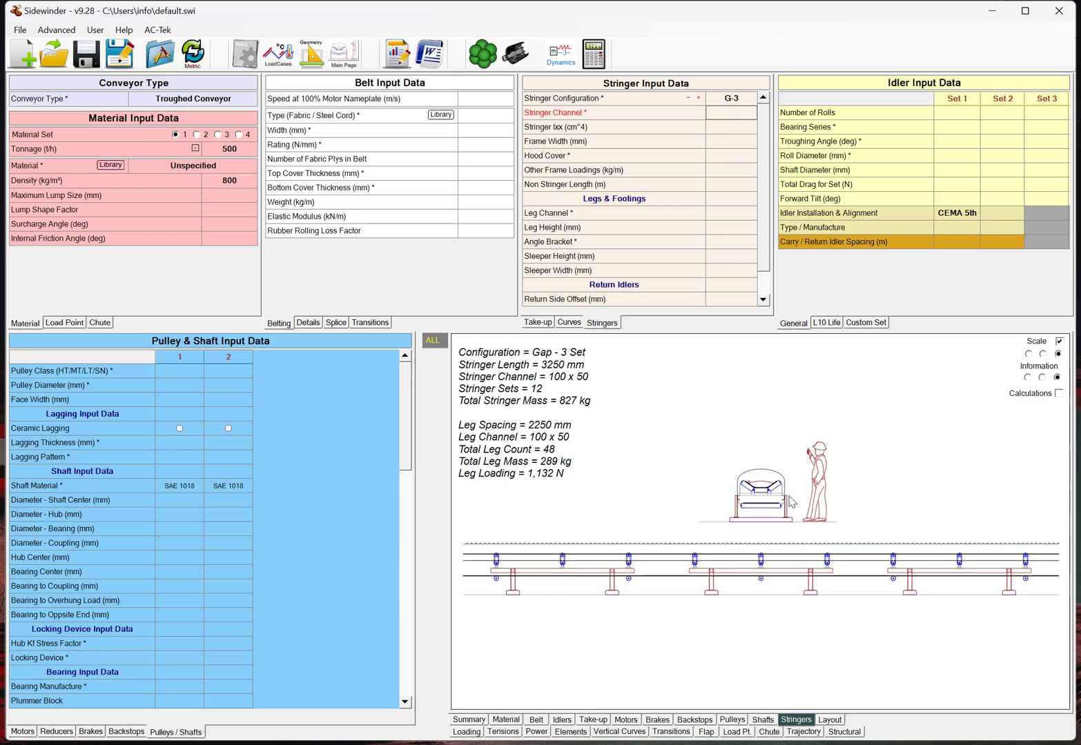
View the G-3 stringer drawing in the second and third scale views, with scaling both off and on.
{"action": "left_click", "coordinate": [1043, 353]}
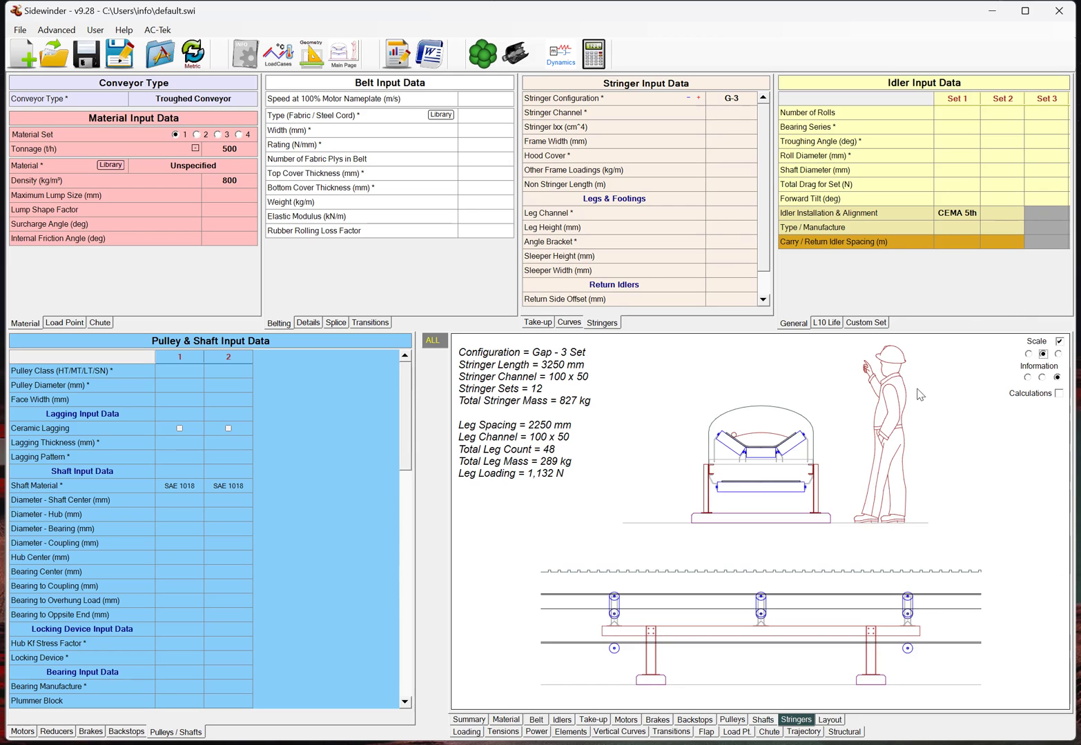
{"action": "left_click", "coordinate": [1061, 342]}
{"action": "left_click", "coordinate": [1058, 354]}
{"action": "left_click", "coordinate": [1060, 343]}
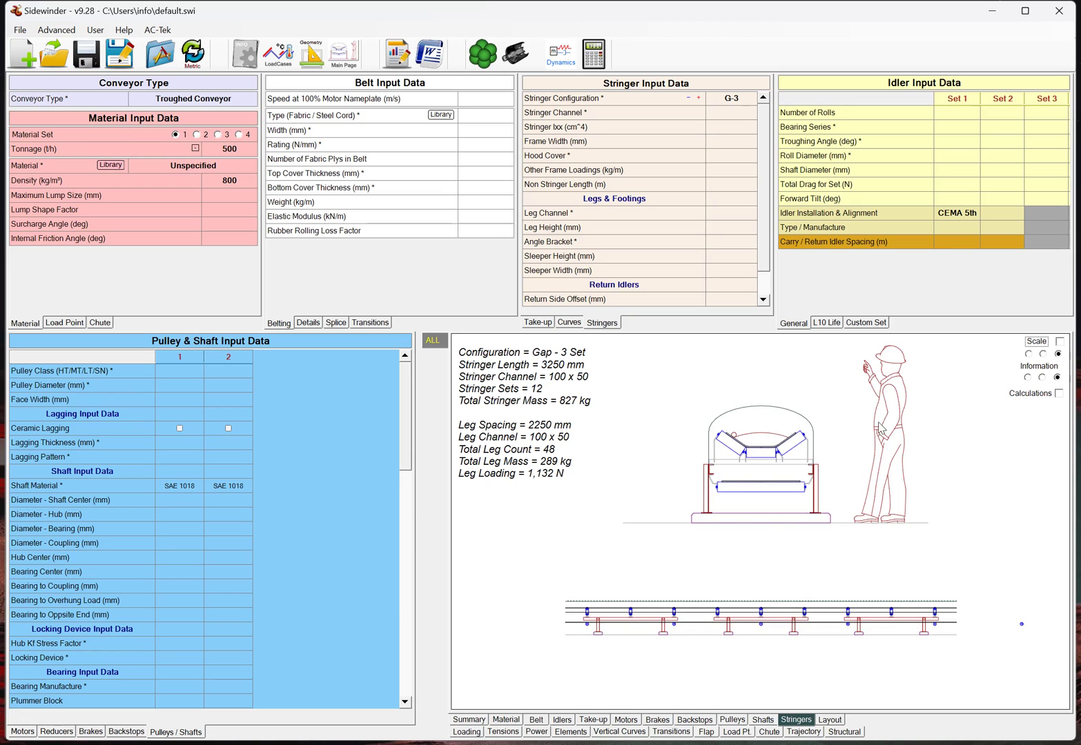
{"action": "left_click", "coordinate": [1060, 342]}
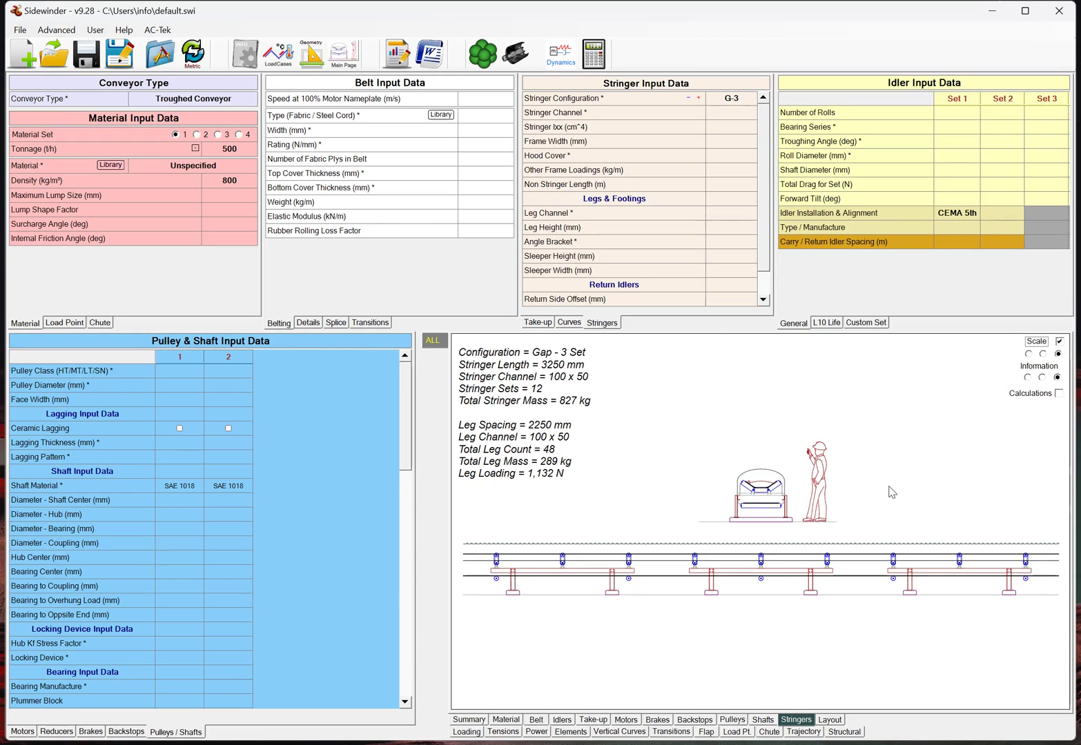
Compare the drawing without scaling against all three scale views, ending on the third view.
{"action": "right_click", "coordinate": [891, 492]}
{"action": "left_click", "coordinate": [904, 462]}
{"action": "left_click", "coordinate": [1059, 342]}
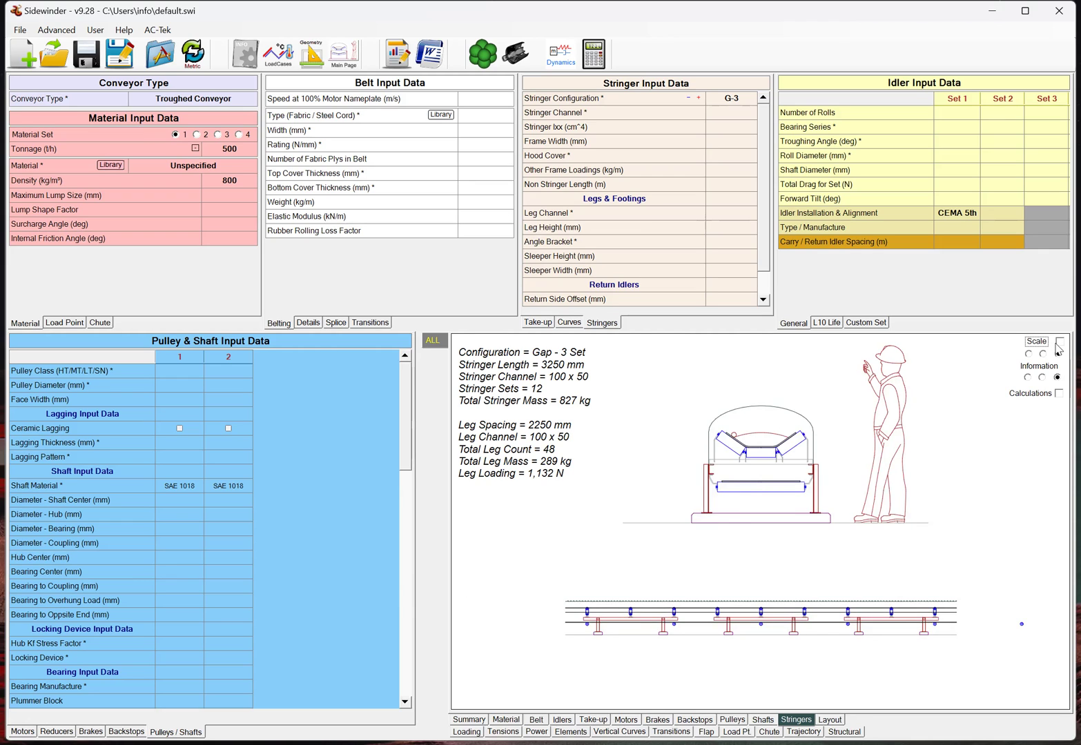
{"action": "left_click", "coordinate": [1058, 343]}
{"action": "left_click", "coordinate": [1028, 354]}
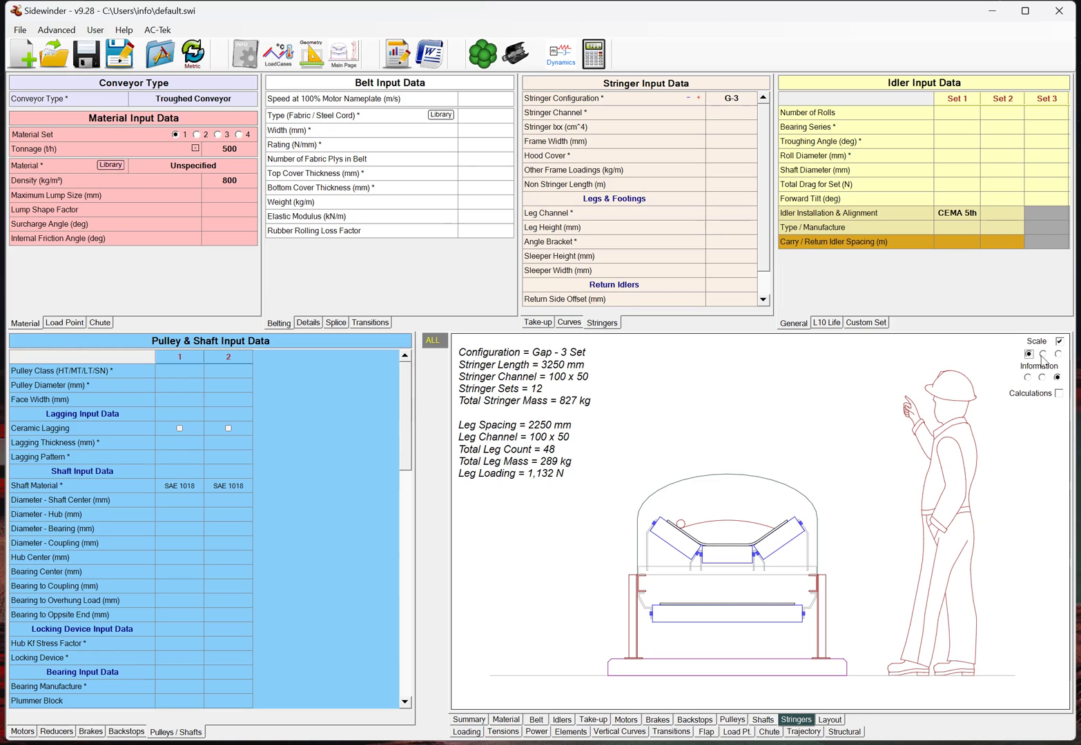
{"action": "left_click", "coordinate": [1043, 354]}
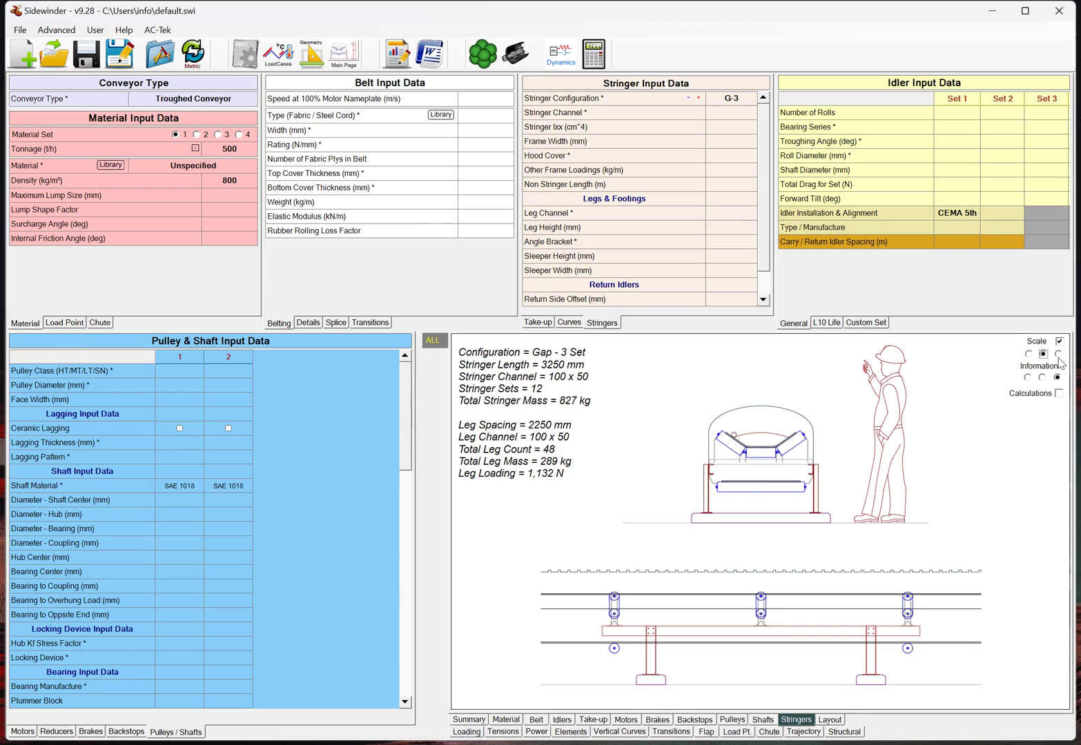
{"action": "left_click", "coordinate": [1058, 354]}
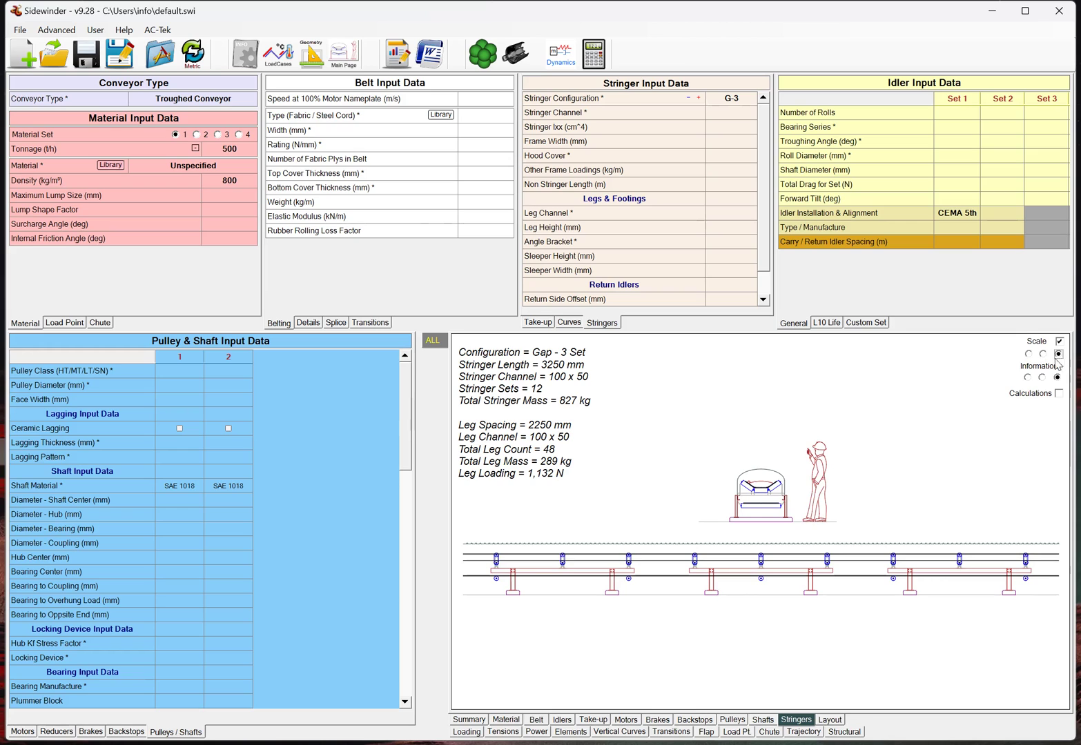
Review the alternative information views for the stringer drawing and the detailed stringer calculations, ending on the drawing.
{"action": "left_click", "coordinate": [1027, 377]}
{"action": "left_click", "coordinate": [1043, 378]}
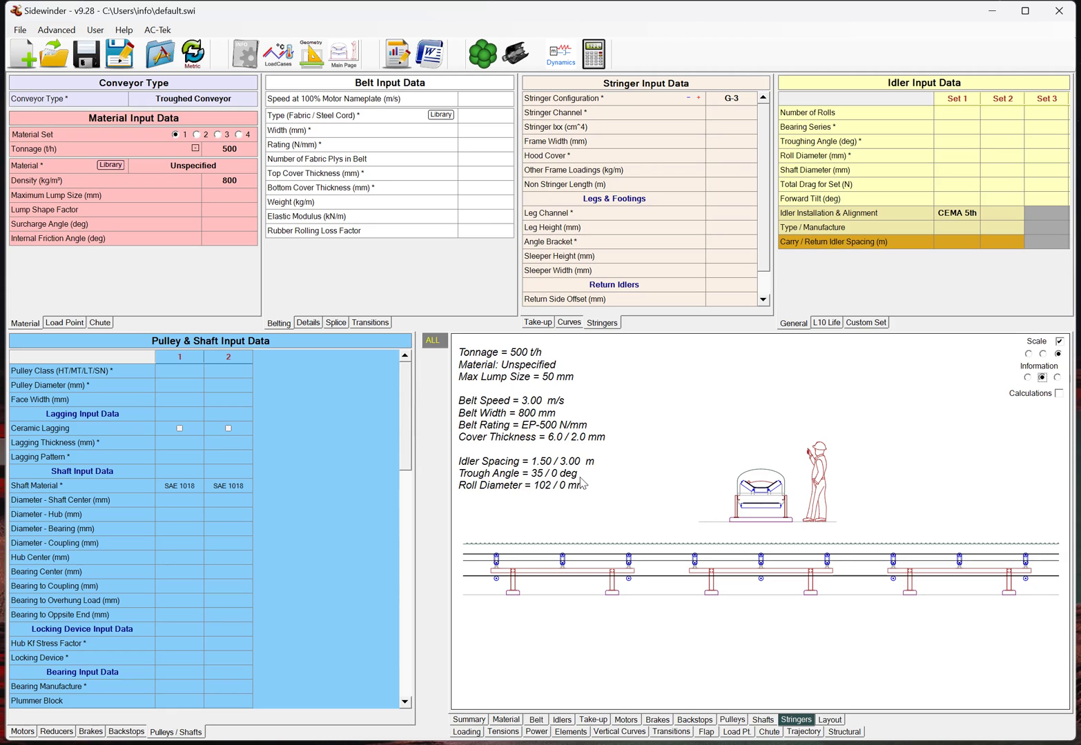
{"action": "left_click", "coordinate": [1057, 378]}
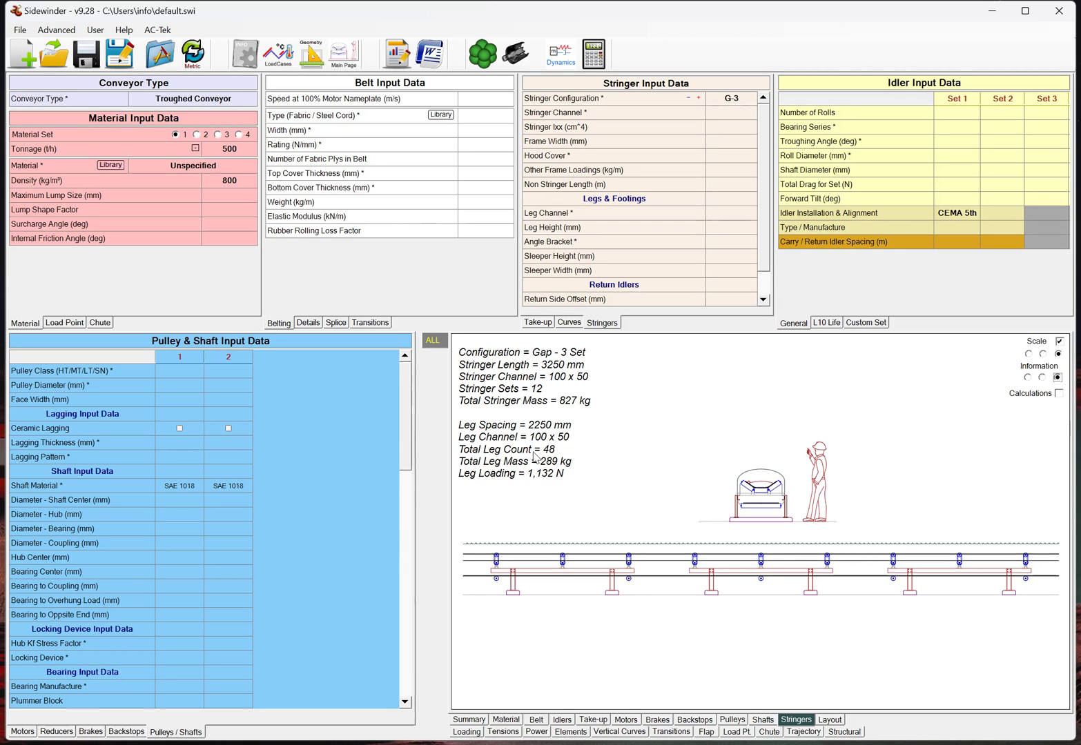
{"action": "left_click", "coordinate": [1059, 394]}
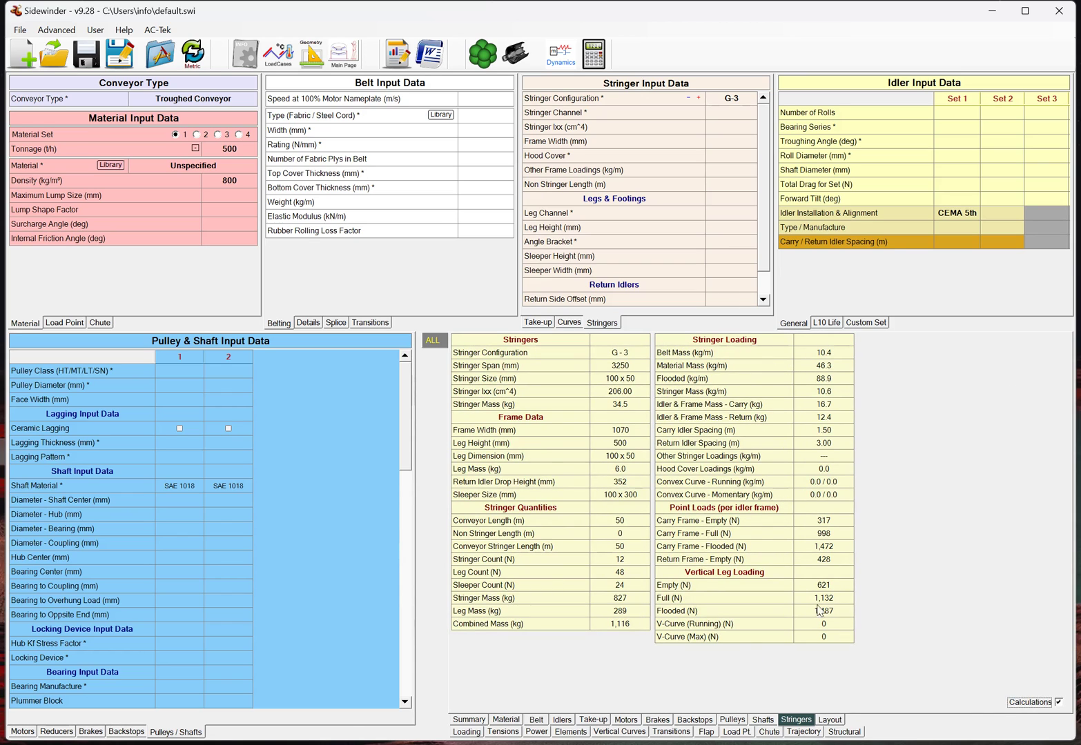
{"action": "left_click", "coordinate": [1058, 702]}
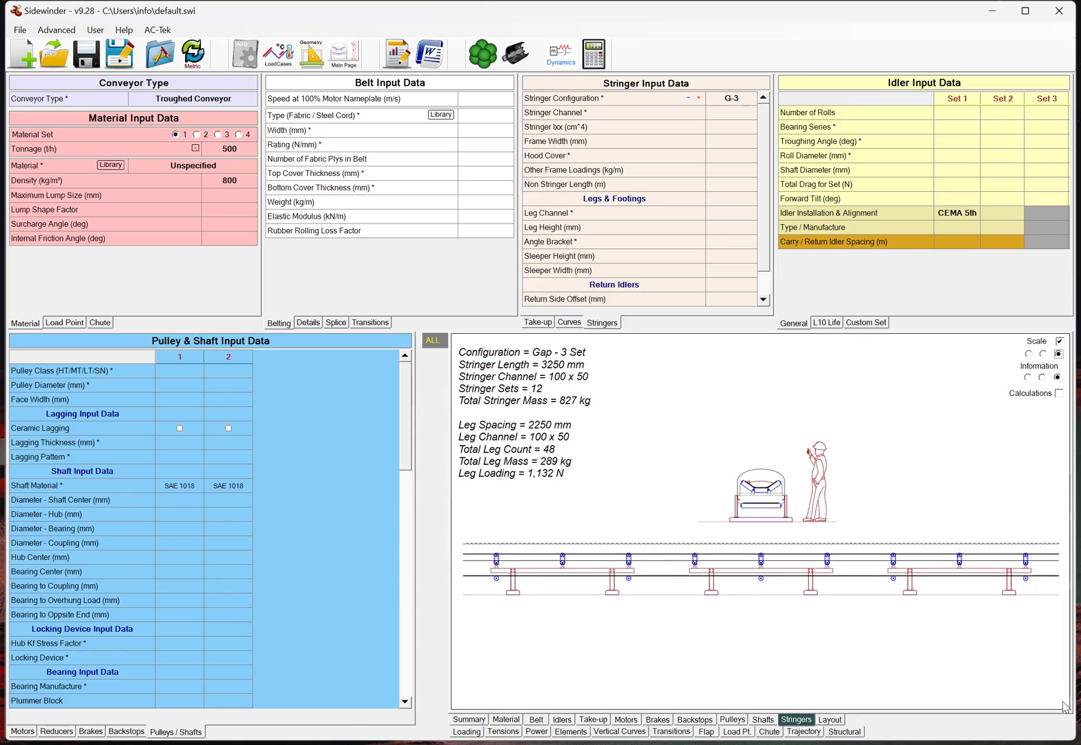
Load the Incline and Decline Example from the demo examples and display its stringer results.
{"action": "left_click", "coordinate": [125, 29]}
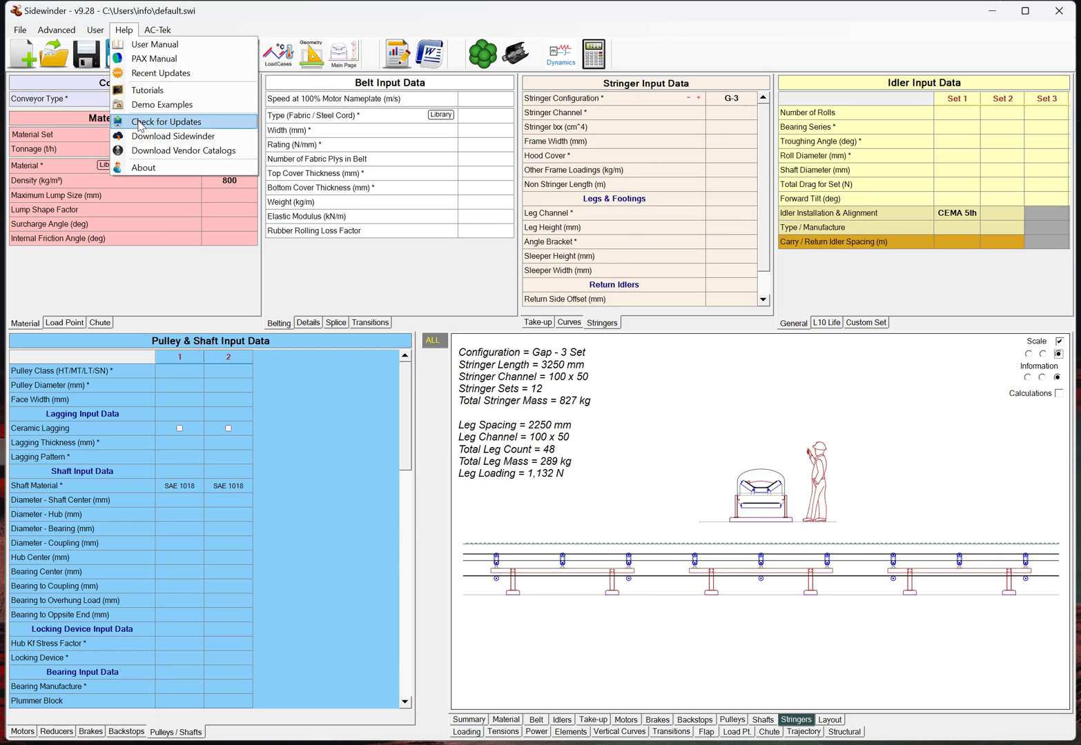
{"action": "left_click", "coordinate": [159, 105]}
{"action": "key", "text": "Down"}
{"action": "key", "text": "Down"}
{"action": "left_click", "coordinate": [729, 315]}
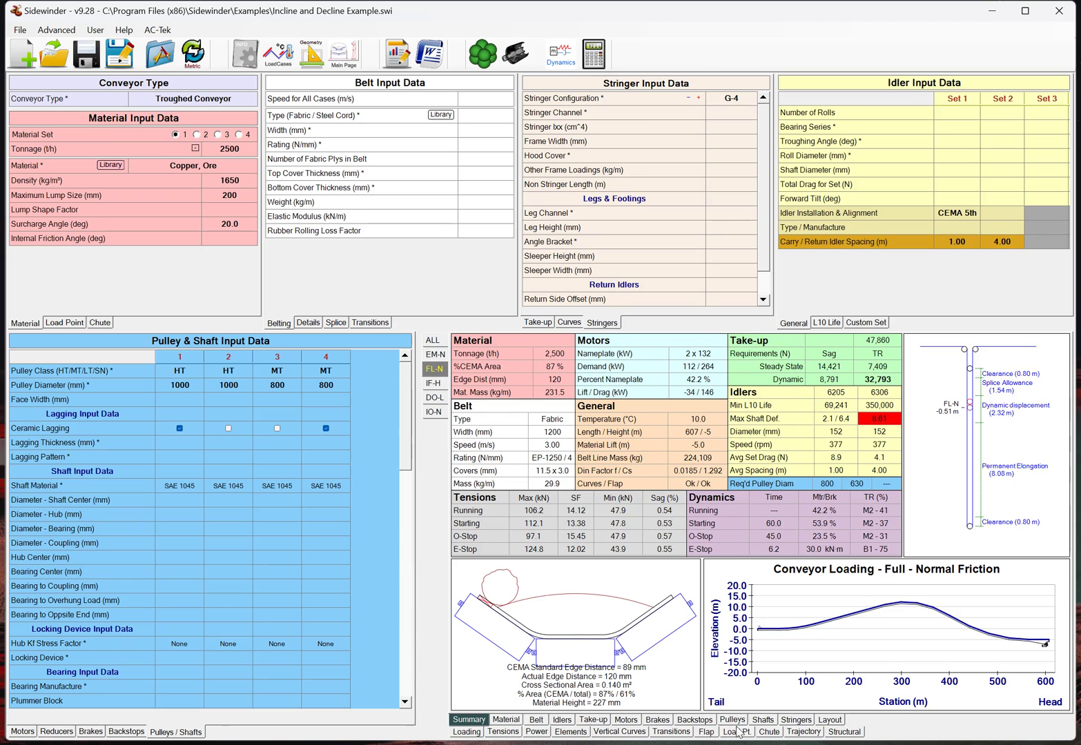
{"action": "left_click", "coordinate": [762, 719]}
{"action": "left_click", "coordinate": [796, 720]}
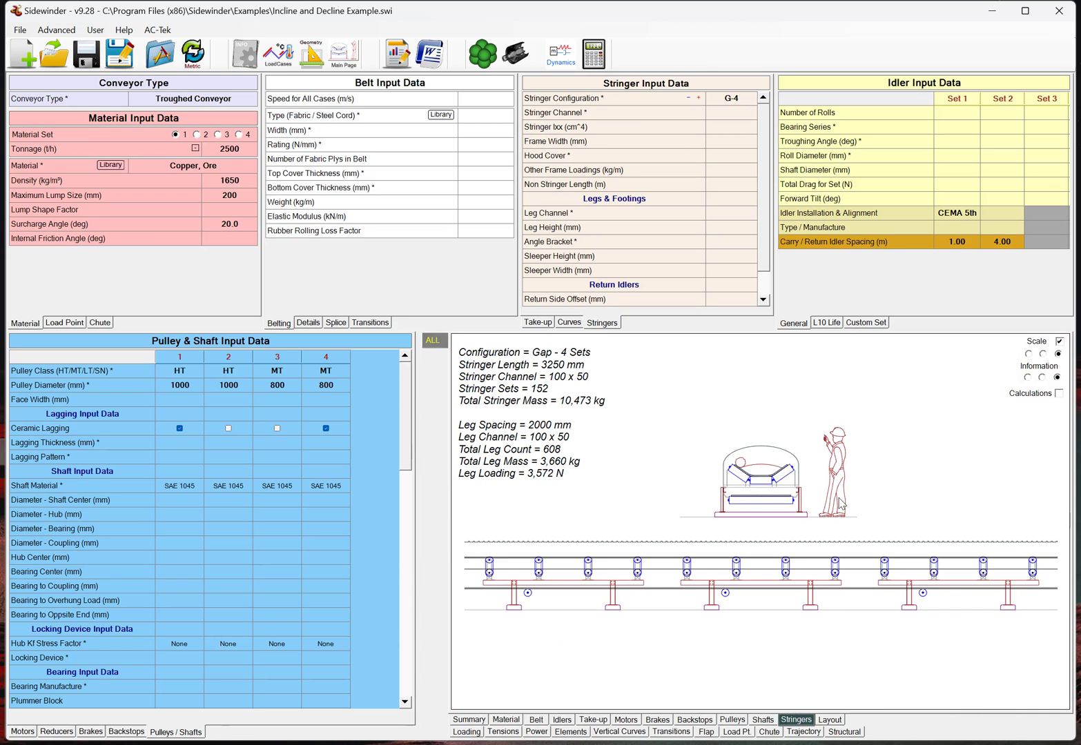
Change the example conveyor's stringer configuration to C-5.
{"action": "left_click", "coordinate": [729, 120]}
{"action": "left_click", "coordinate": [700, 98]}
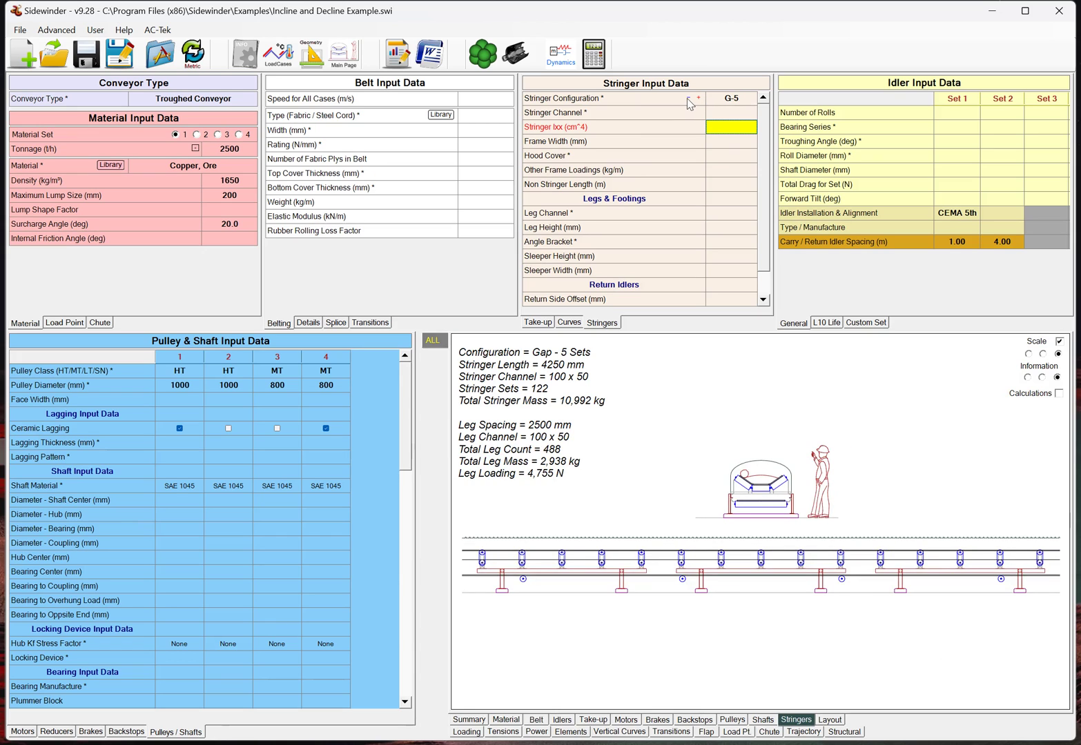
{"action": "left_click", "coordinate": [688, 98]}
{"action": "left_click", "coordinate": [688, 98]}
{"action": "left_click", "coordinate": [688, 98]}
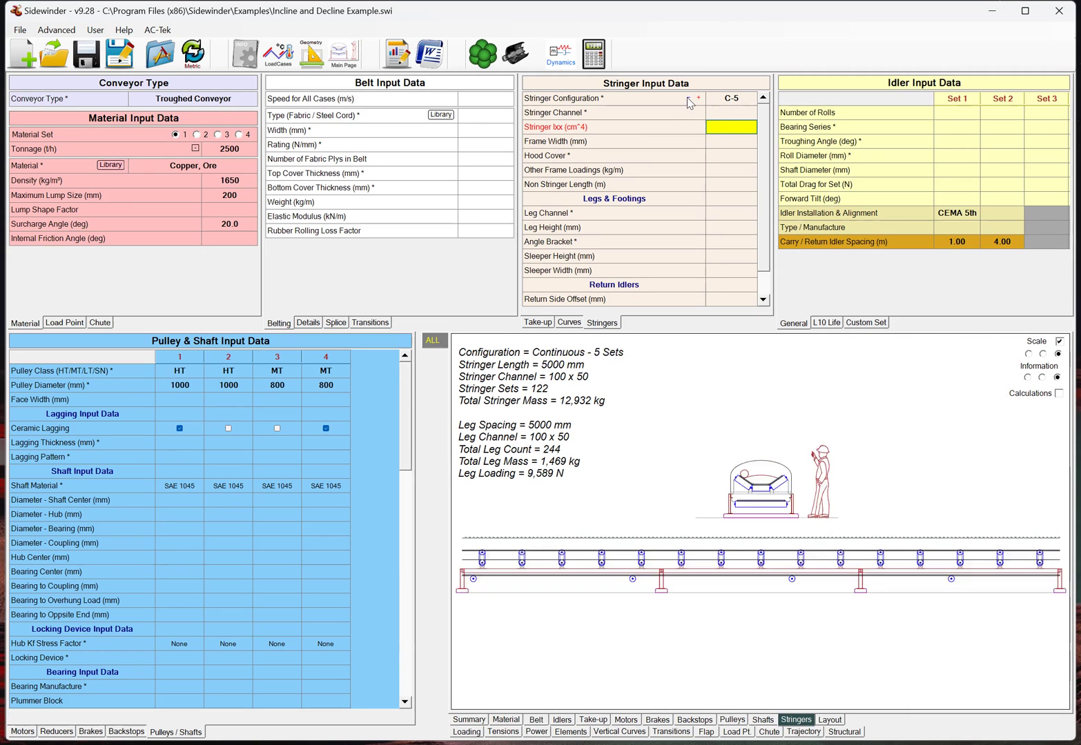
Examine the metric stringer channel sizes on offer, plus the Stringer Ixx and Frame Width inputs.
{"action": "left_click", "coordinate": [727, 113]}
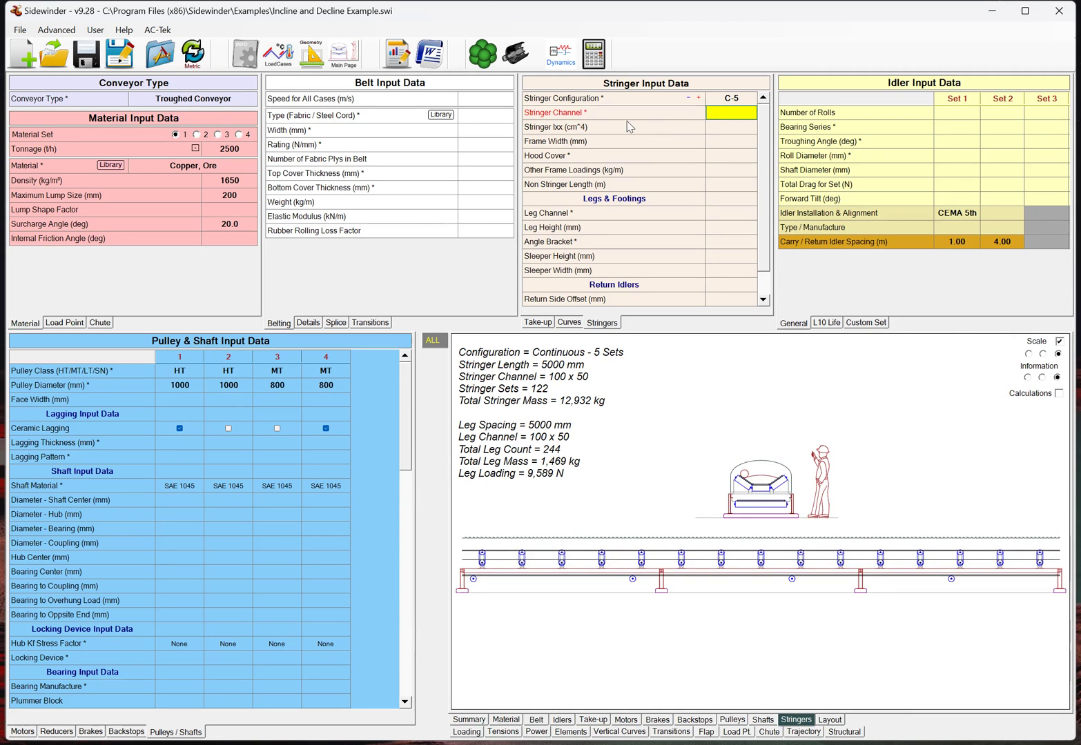
{"action": "left_click", "coordinate": [741, 112]}
{"action": "mouse_move", "coordinate": [793, 123]}
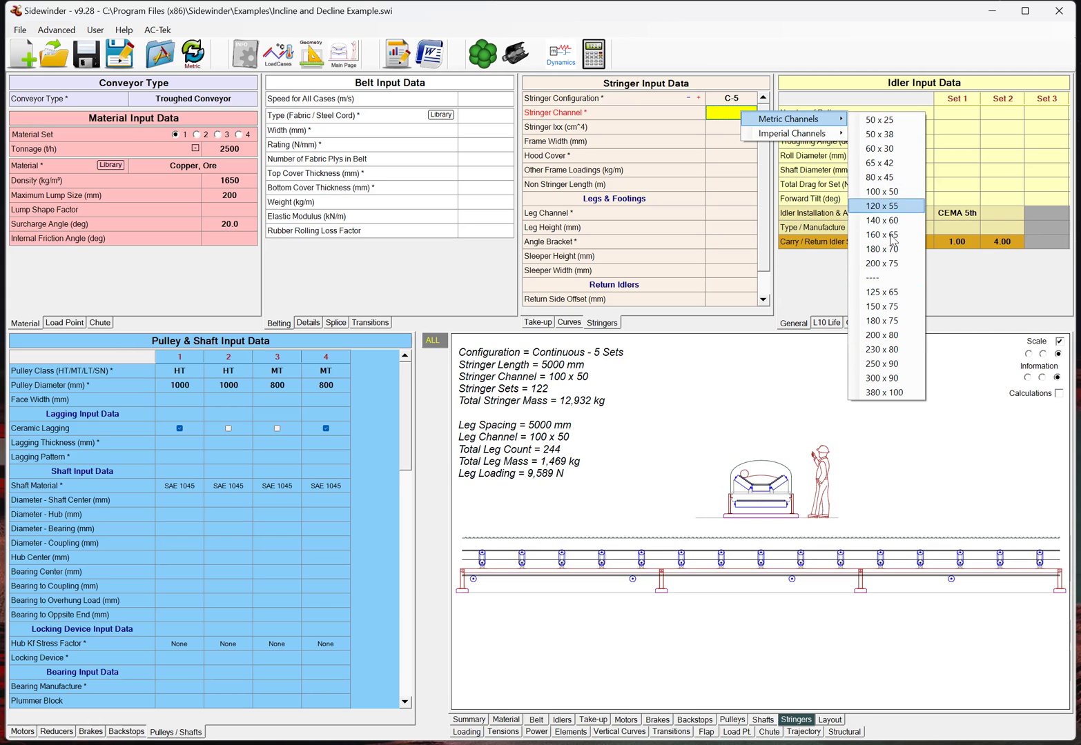
{"action": "left_click", "coordinate": [687, 132]}
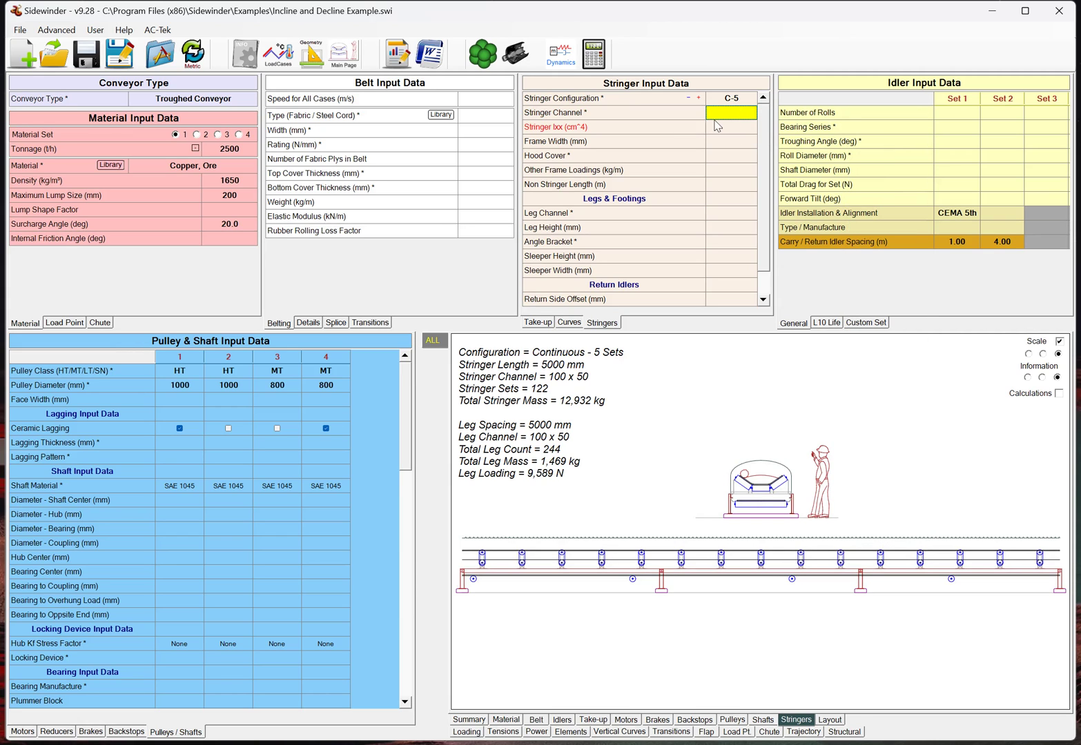
{"action": "left_click", "coordinate": [721, 127]}
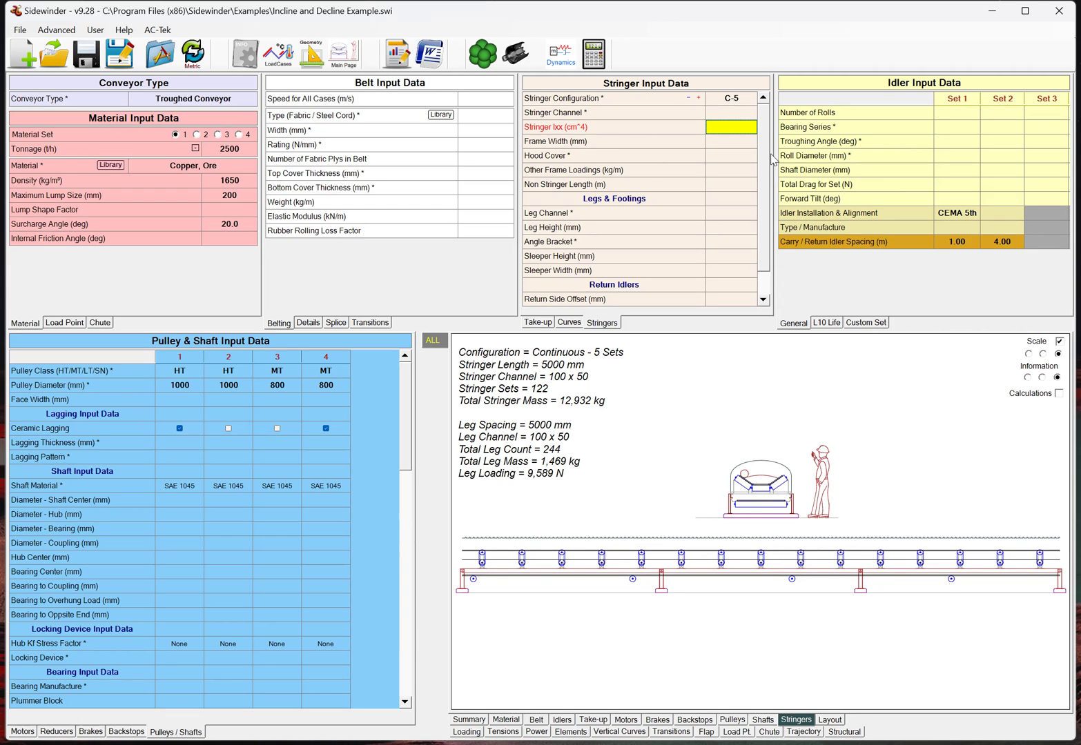
{"action": "left_click", "coordinate": [735, 143]}
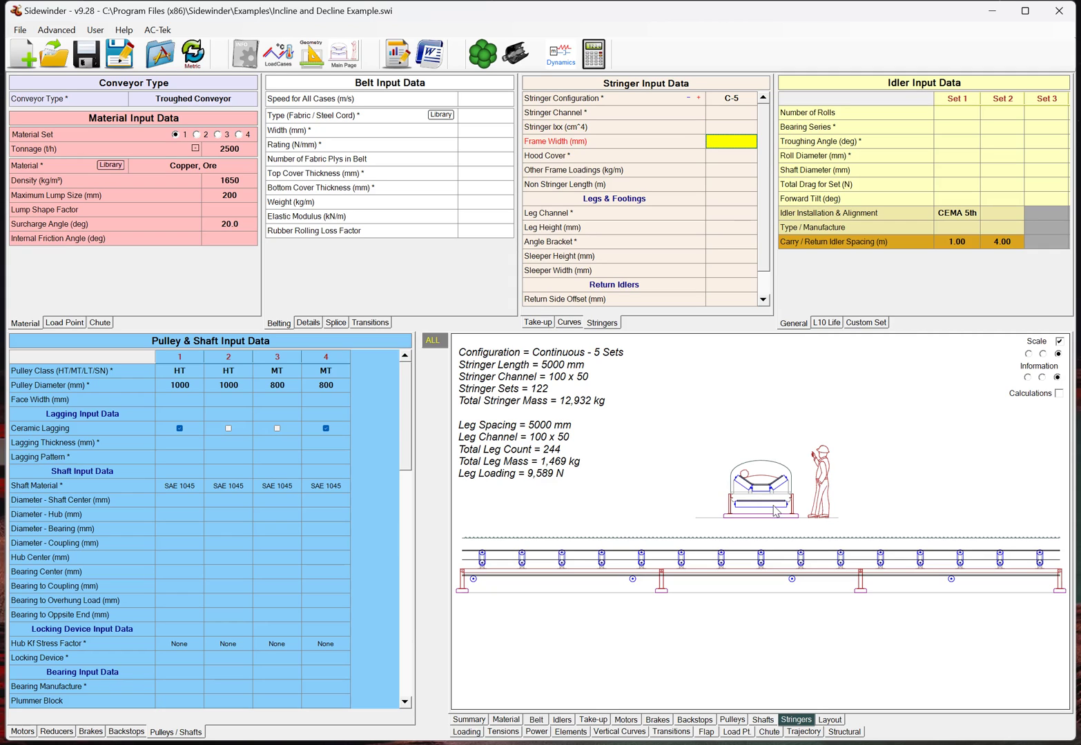
Set the stringer hood cover to 180 deg and select the Other Frame Loadings input.
{"action": "left_click", "coordinate": [715, 156]}
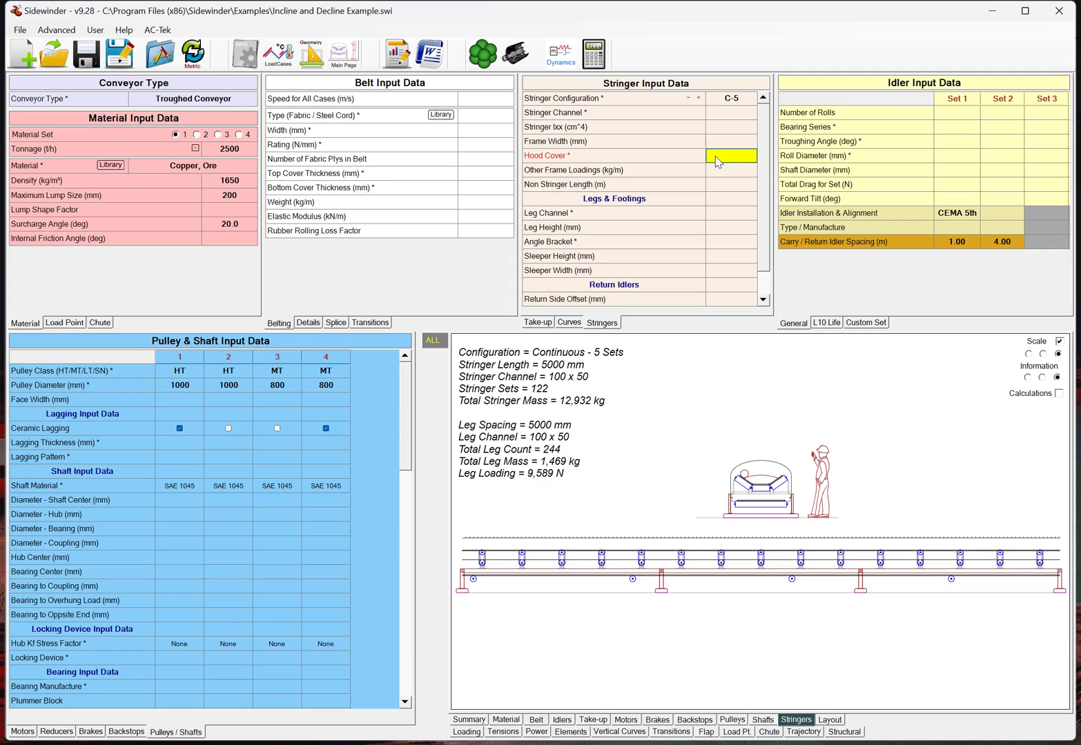
{"action": "left_click", "coordinate": [715, 156]}
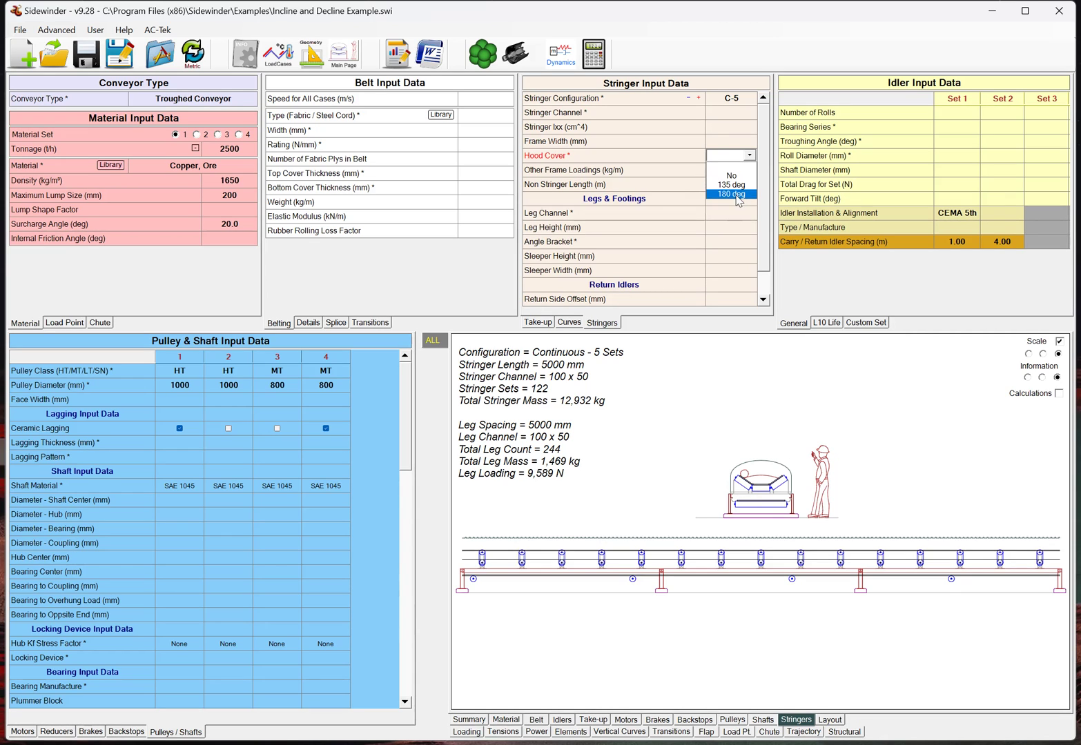
{"action": "left_click", "coordinate": [735, 194]}
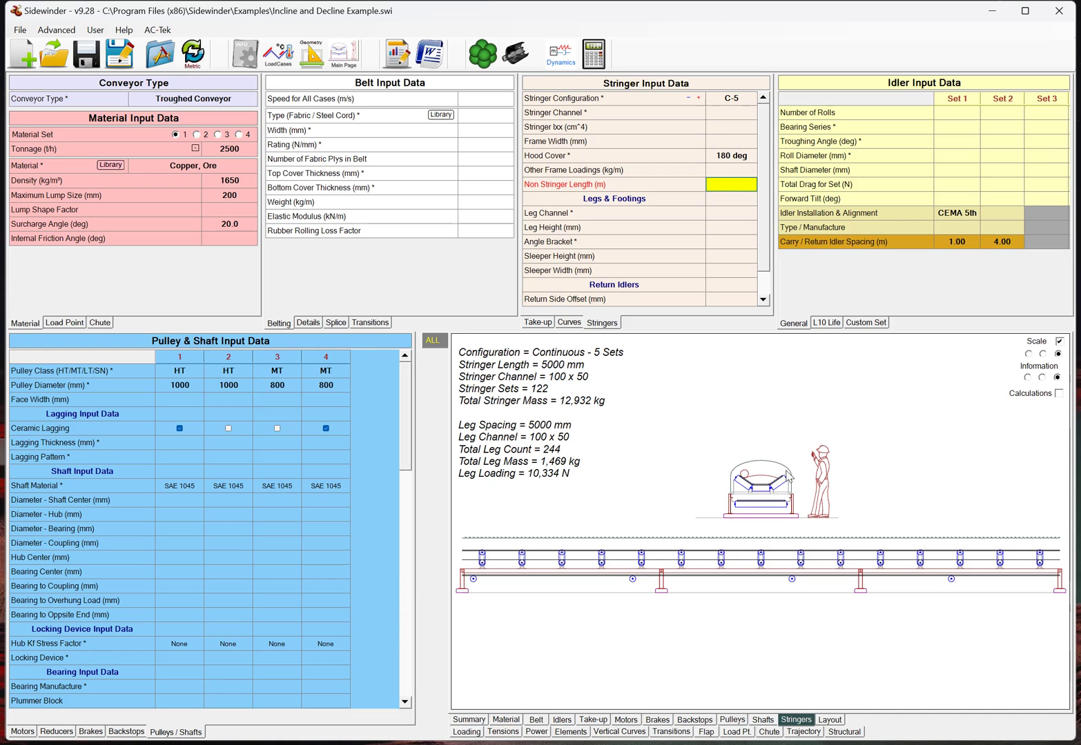
{"action": "left_click", "coordinate": [581, 171]}
{"action": "left_click", "coordinate": [738, 174]}
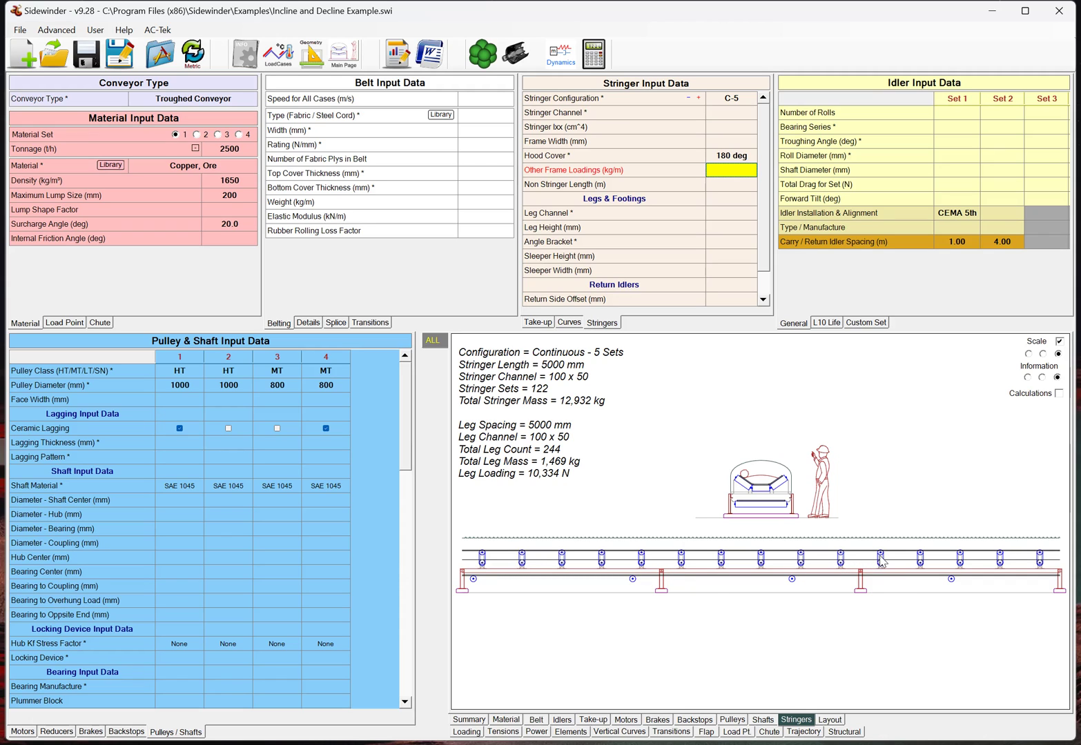
Select the Non Stringer Length input, change the stringer configuration to G-4 and recalculate the conveyor.
{"action": "left_click", "coordinate": [730, 186]}
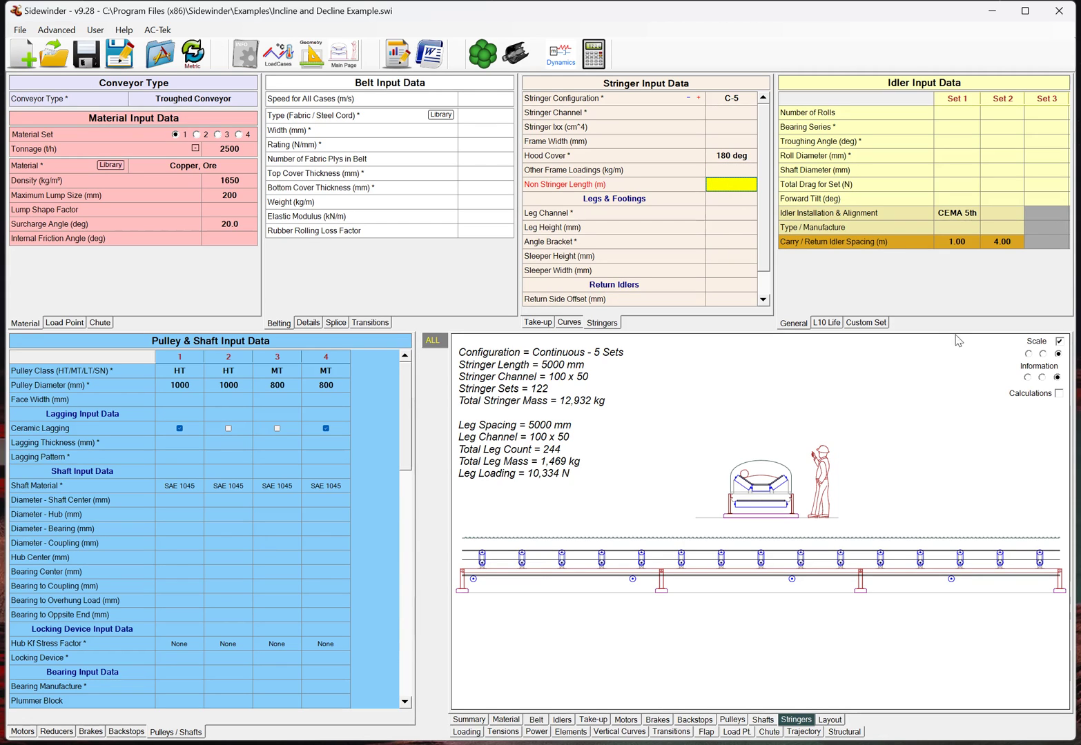
{"action": "left_click", "coordinate": [752, 98]}
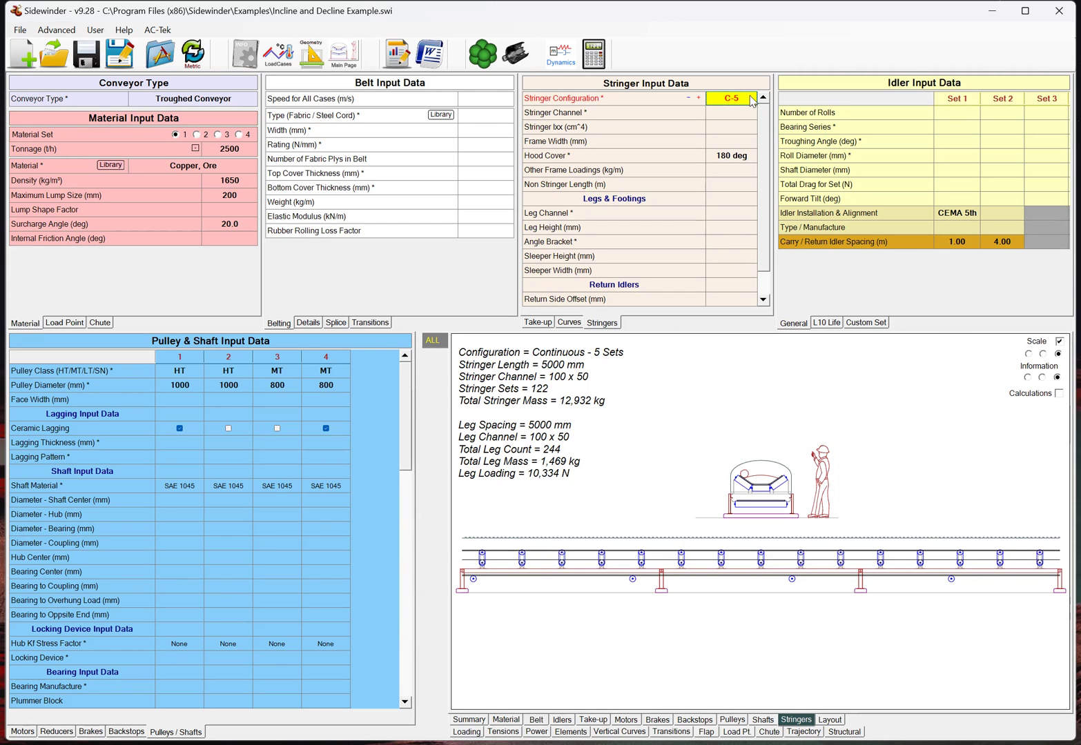
{"action": "left_click", "coordinate": [750, 98]}
{"action": "left_click", "coordinate": [739, 127]}
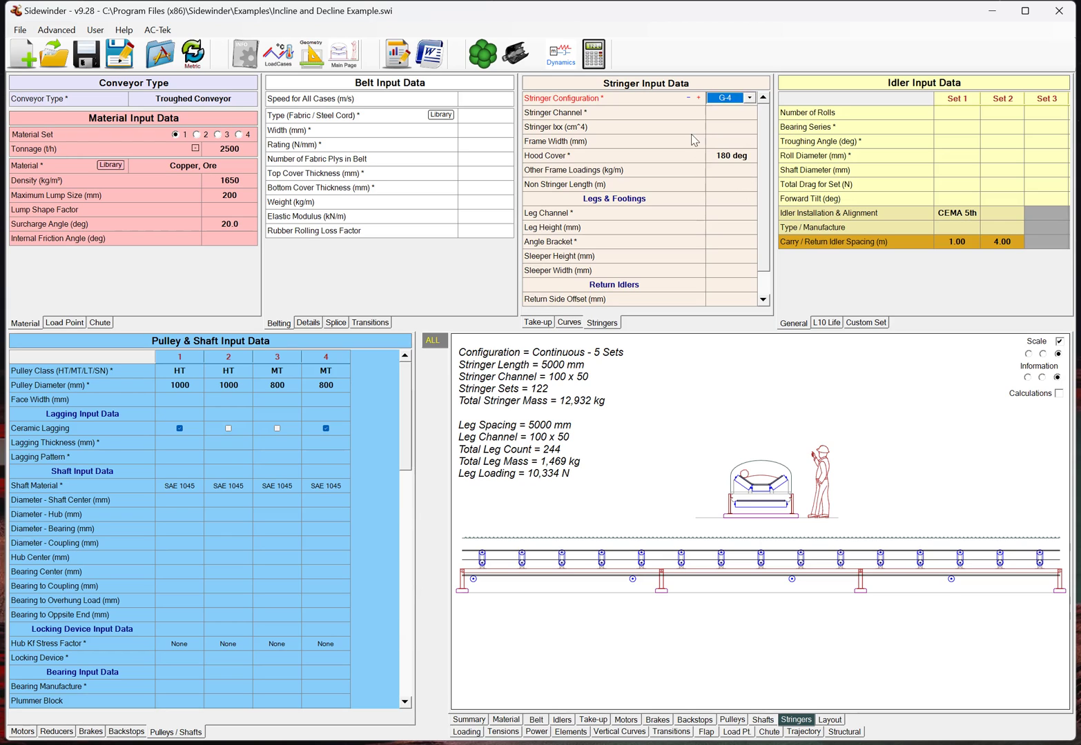
{"action": "left_click", "coordinate": [606, 57]}
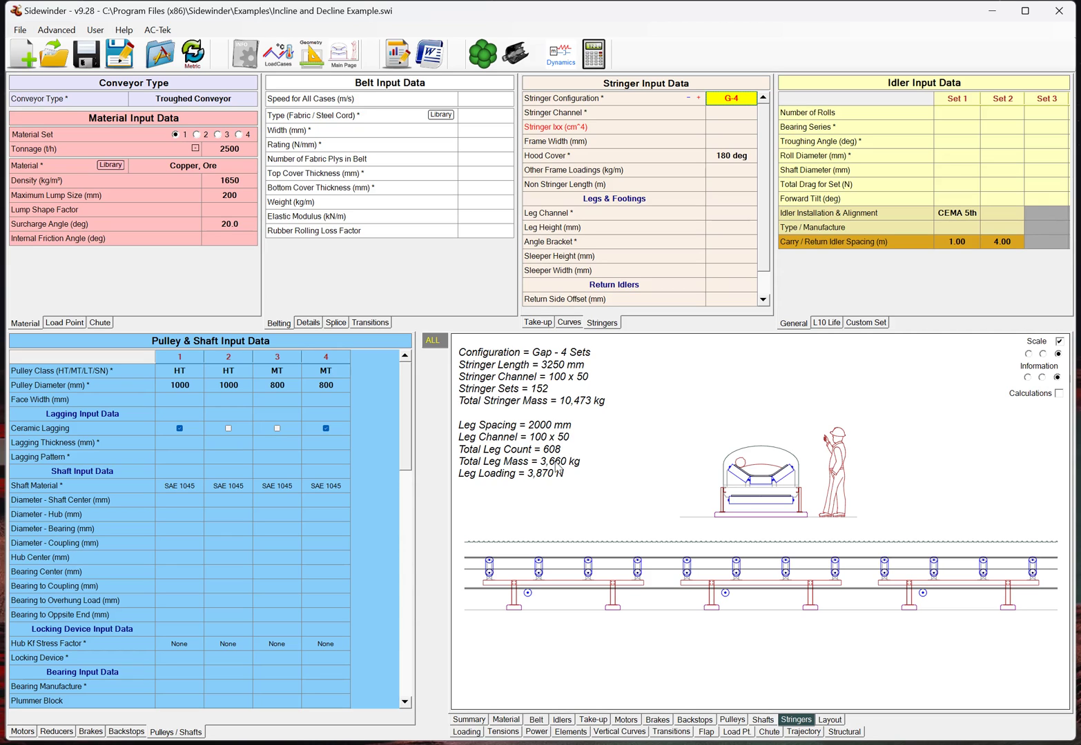
Change the stringer configuration to C-4 and recalculate the conveyor.
{"action": "left_click", "coordinate": [737, 101]}
{"action": "left_click", "coordinate": [737, 101]}
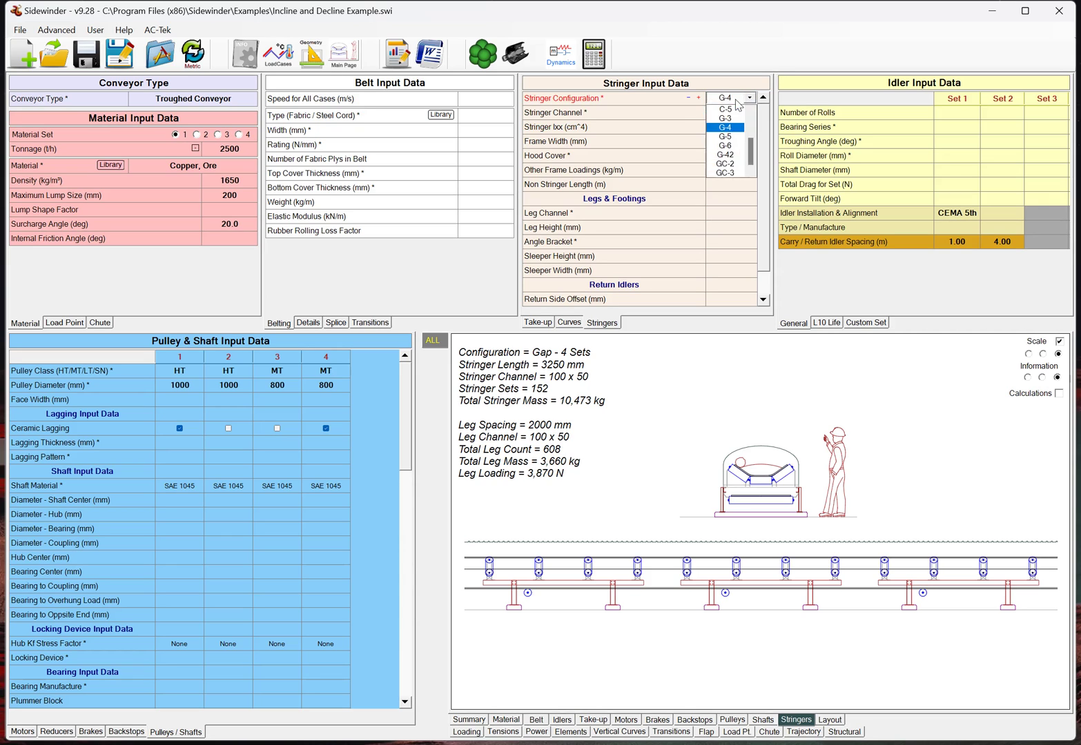
{"action": "left_click", "coordinate": [728, 156]}
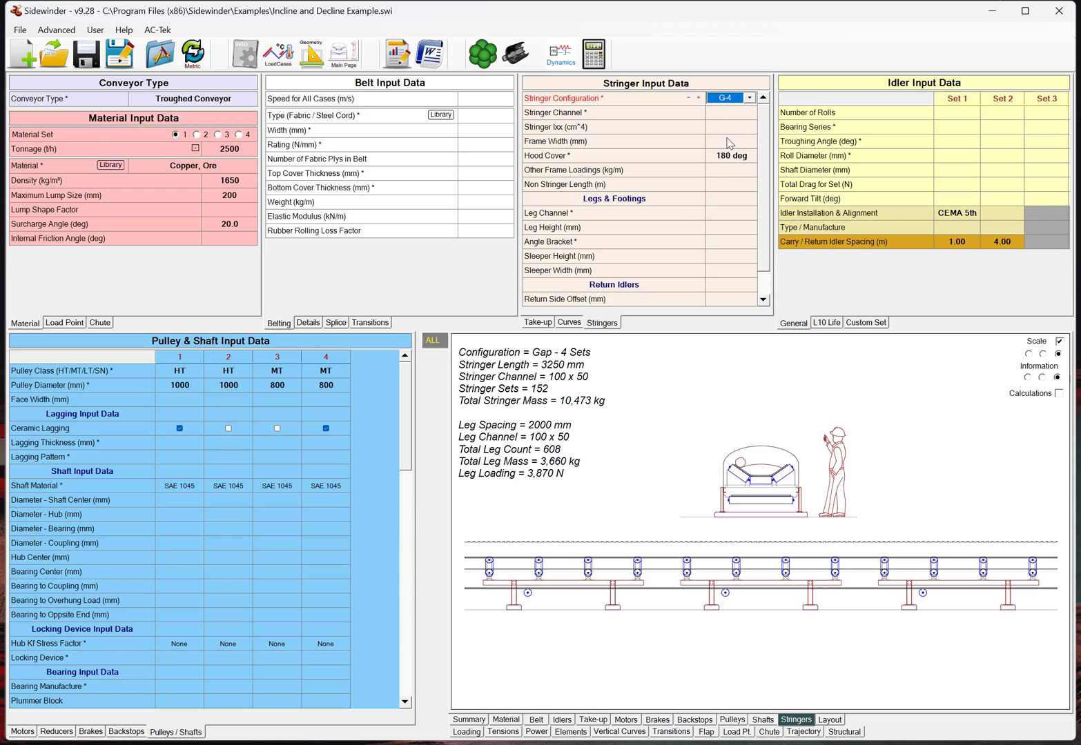
{"action": "left_click", "coordinate": [737, 101]}
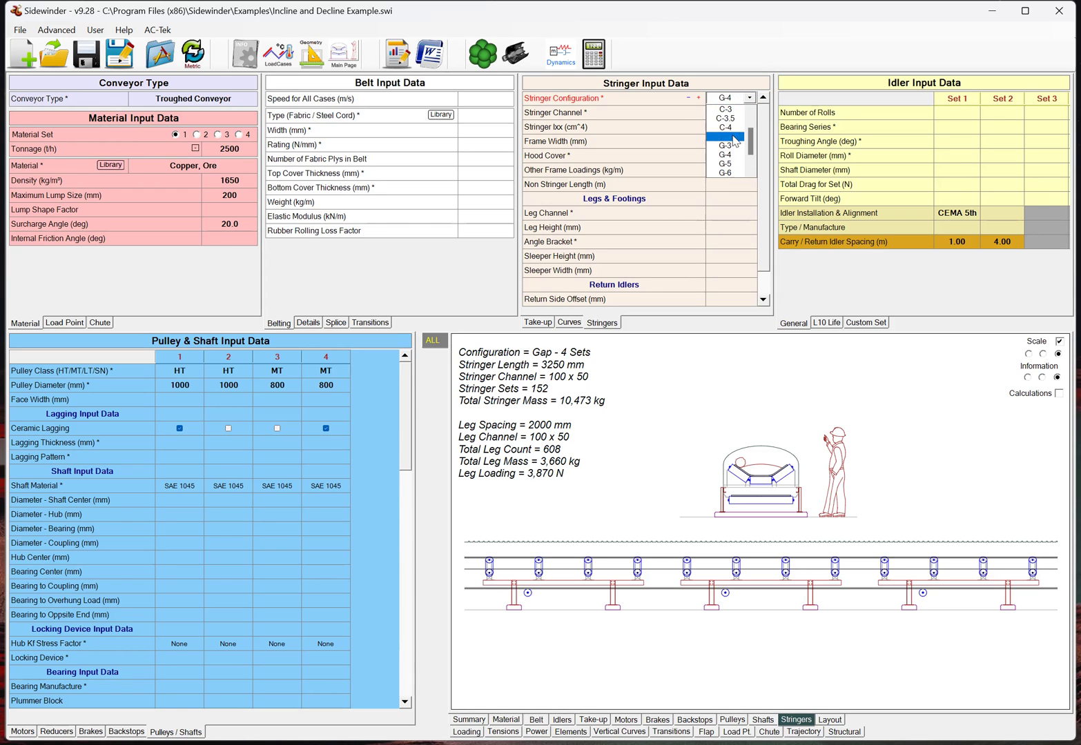
{"action": "left_click", "coordinate": [725, 119]}
{"action": "left_click", "coordinate": [596, 62]}
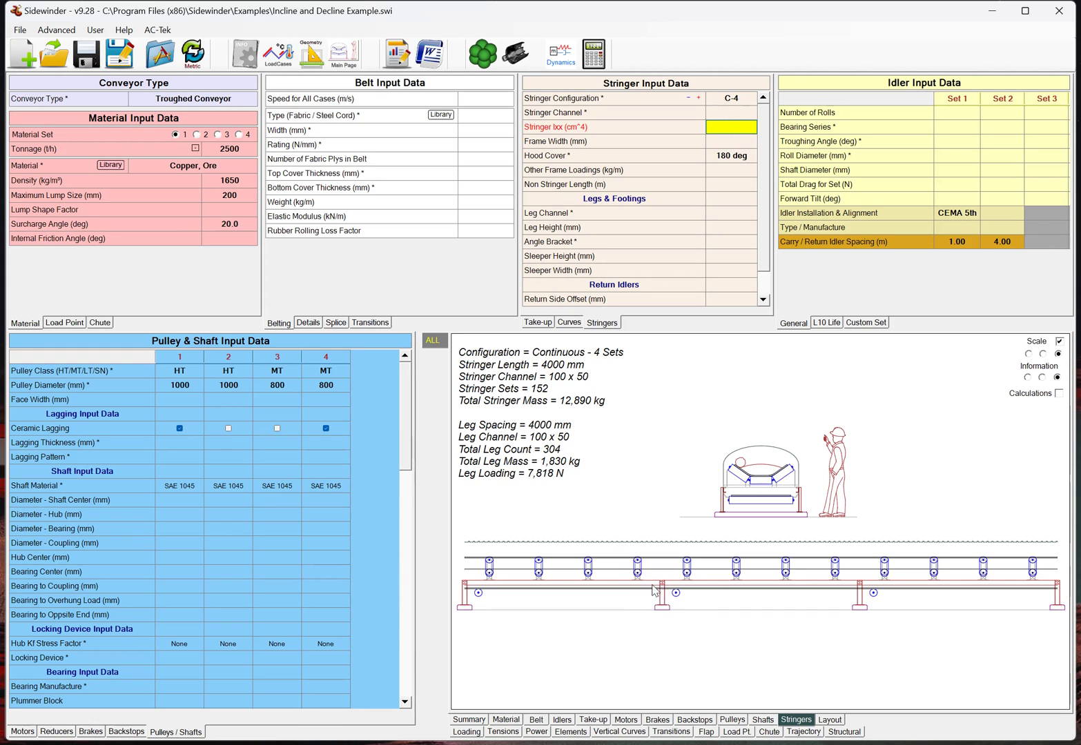
Display the stringer calculations table and examine the stringer span, stringer mass and conveyor length.
{"action": "left_click", "coordinate": [1058, 395]}
{"action": "left_click", "coordinate": [623, 368]}
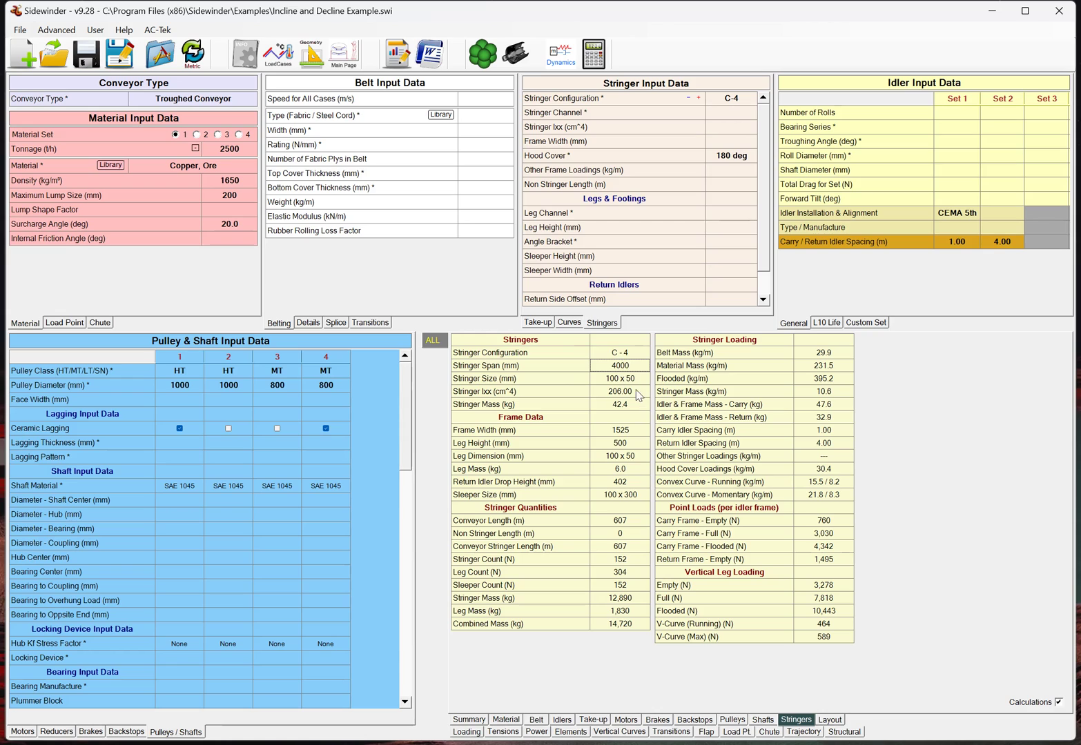
{"action": "left_click", "coordinate": [633, 407]}
{"action": "left_click", "coordinate": [630, 522]}
Review the conveyor geometry in its vertical and conveyor profiles and return to the main input page.
{"action": "left_click", "coordinate": [725, 185]}
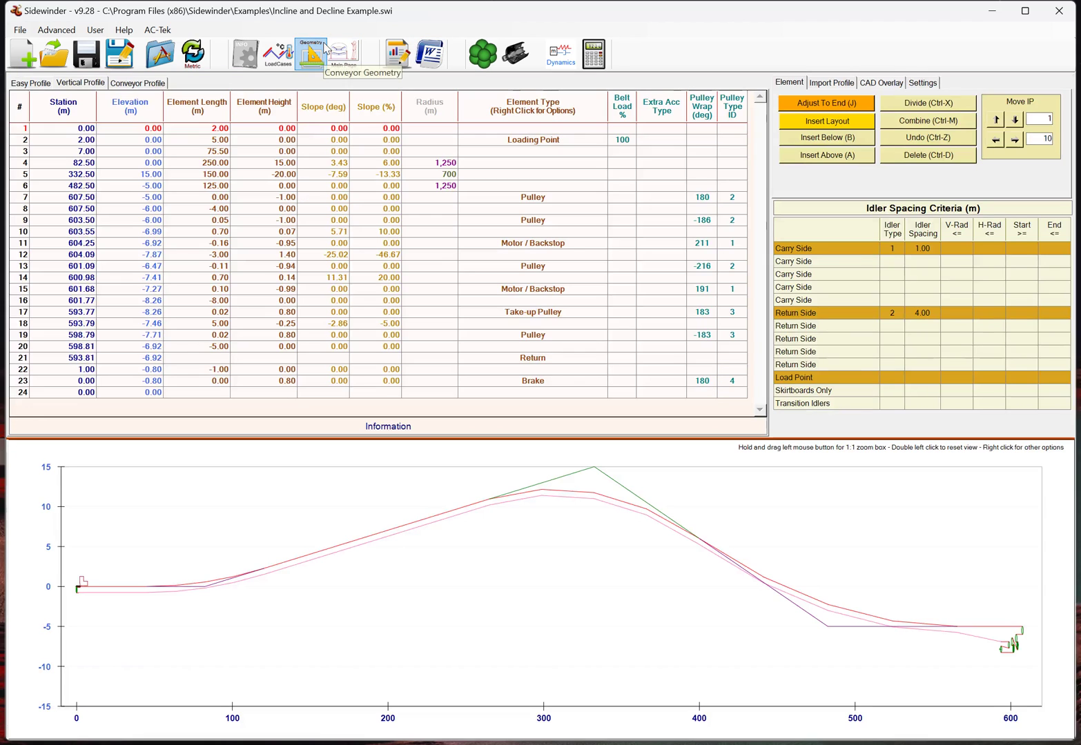
{"action": "left_click", "coordinate": [311, 54]}
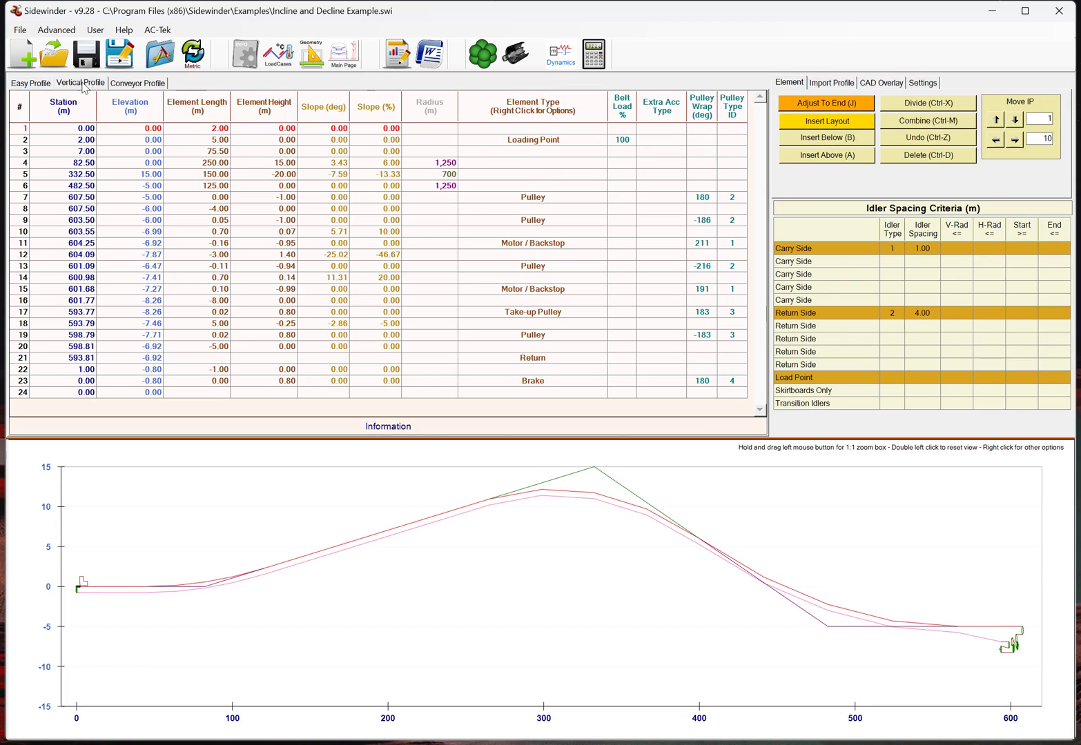
{"action": "left_click", "coordinate": [127, 84]}
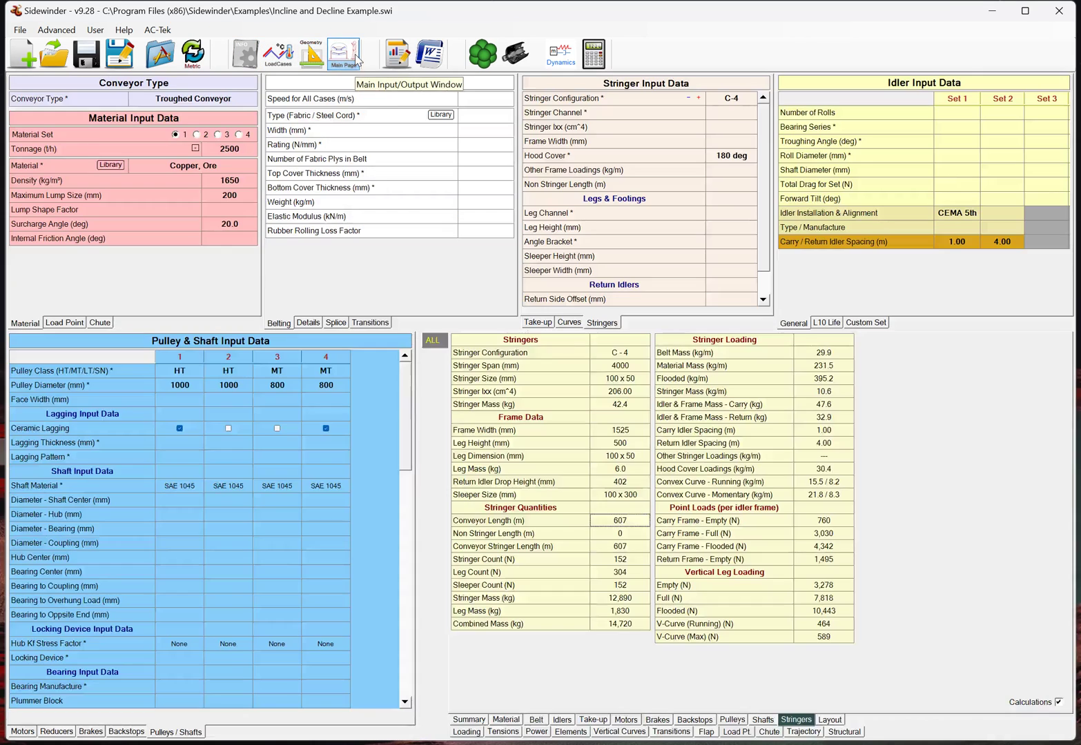
{"action": "left_click", "coordinate": [344, 54]}
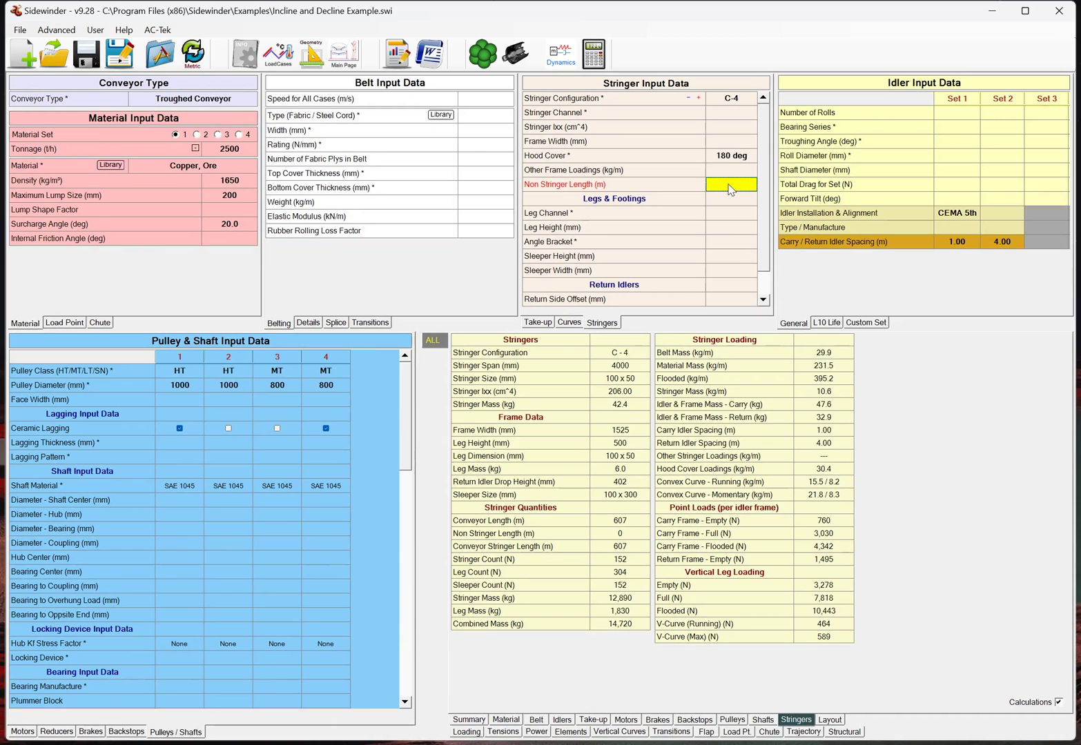
Set the non stringer length to 120 m and recalculate the conveyor.
{"action": "left_click", "coordinate": [731, 185]}
{"action": "type", "text": "120"}
{"action": "key", "text": "Return"}
{"action": "left_click", "coordinate": [594, 54]}
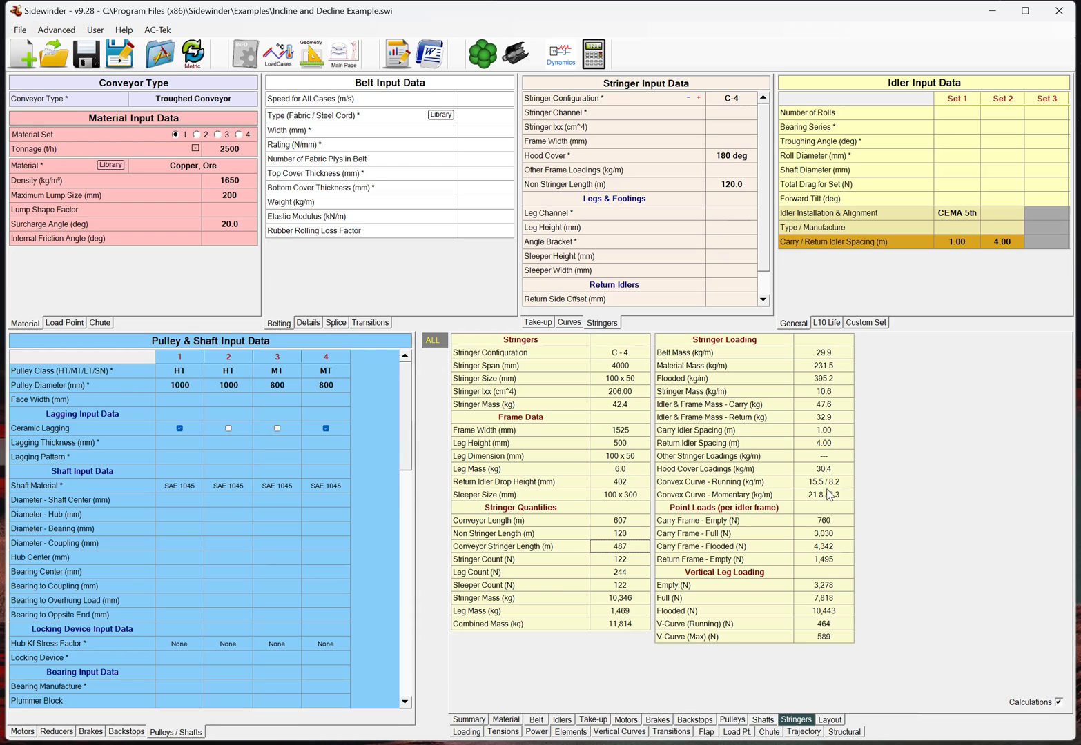
Compare the stringer drawing and calculations with the flooded belt and structural load cases, returning to the stringer results.
{"action": "left_click", "coordinate": [1058, 702]}
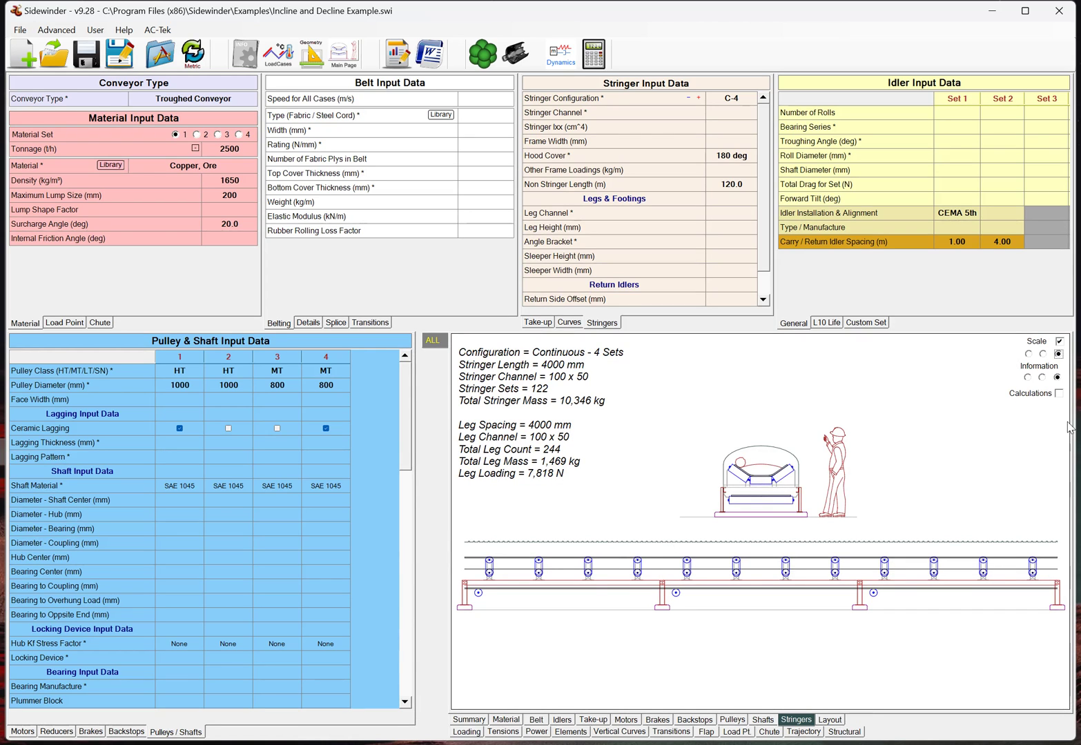
{"action": "left_click", "coordinate": [1059, 393]}
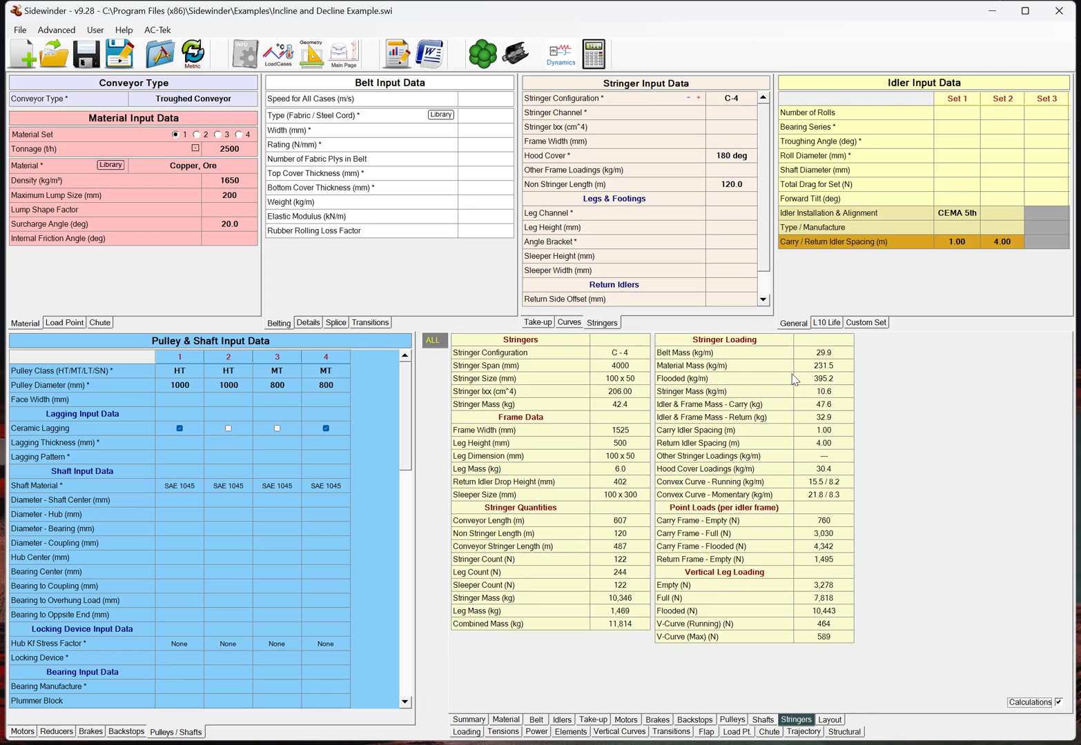
{"action": "left_click", "coordinate": [844, 732]}
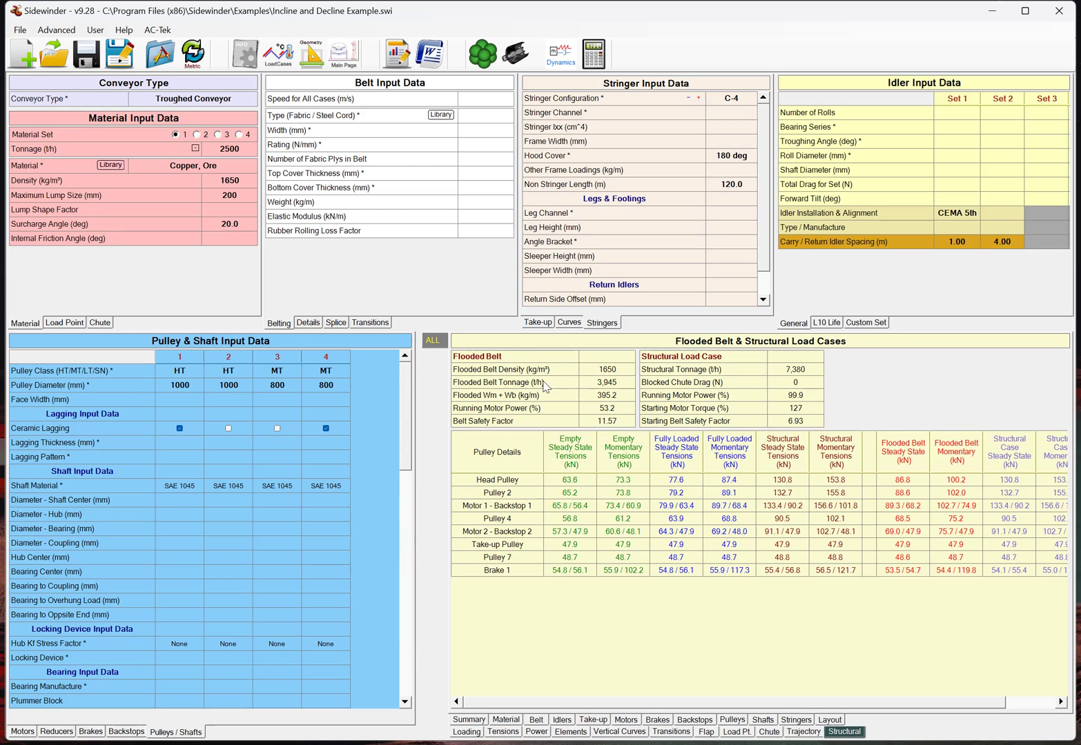
{"action": "left_click", "coordinate": [796, 719]}
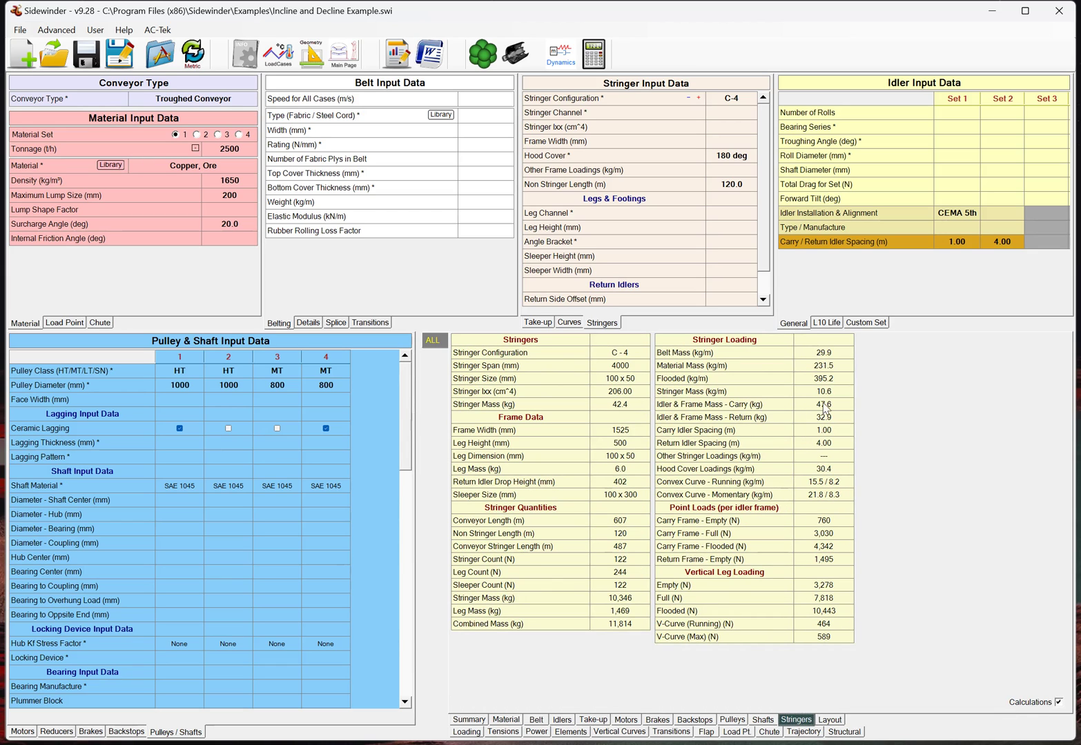
Examine the hood cover and convex curve stringer loadings alongside the vertical curves summary and fully loaded conveyor profile.
{"action": "left_click", "coordinate": [818, 473]}
{"action": "left_click", "coordinate": [822, 483]}
{"action": "left_click", "coordinate": [611, 736]}
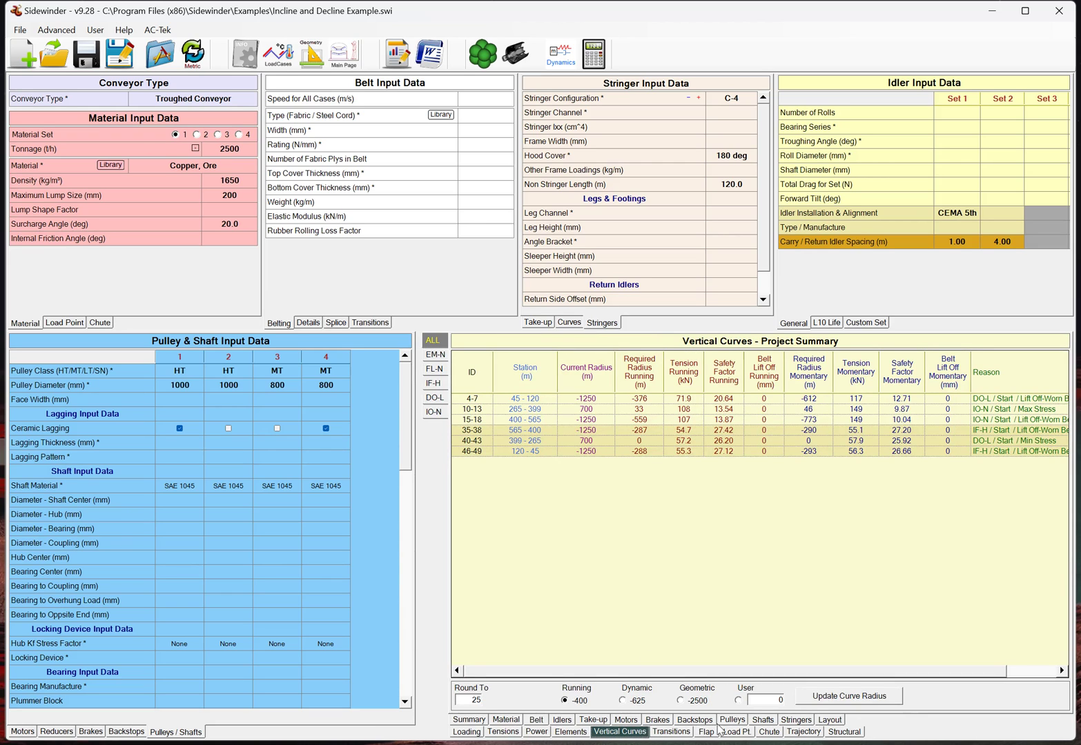
{"action": "left_click", "coordinate": [474, 732]}
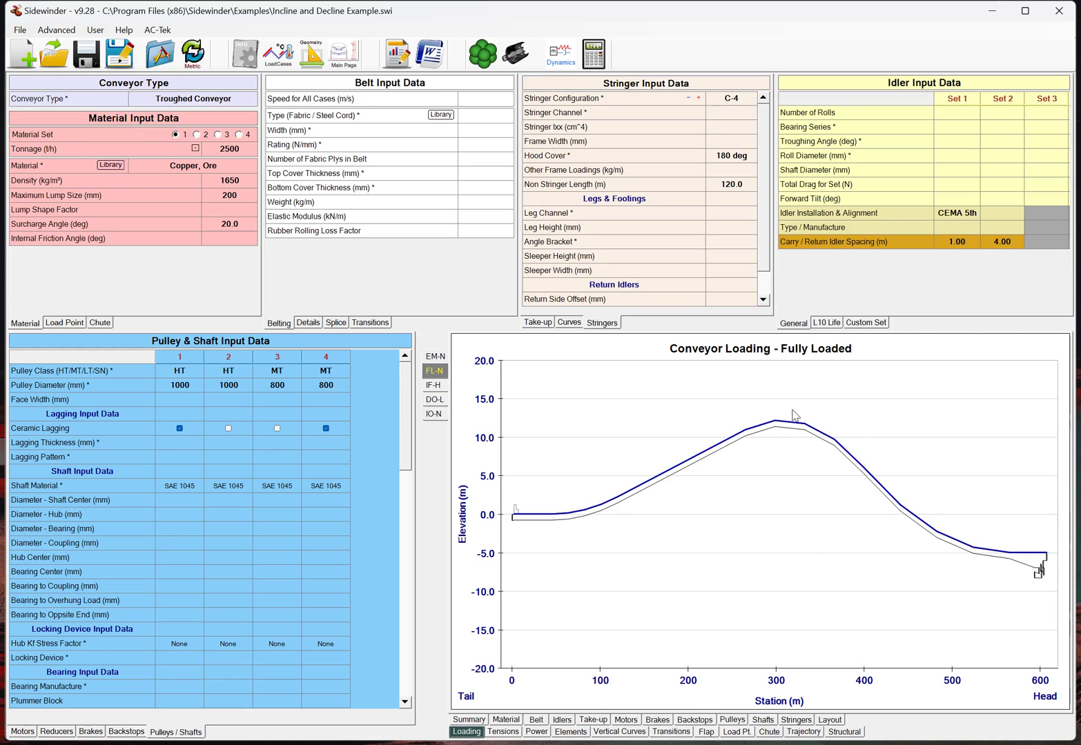
{"action": "left_click", "coordinate": [799, 720]}
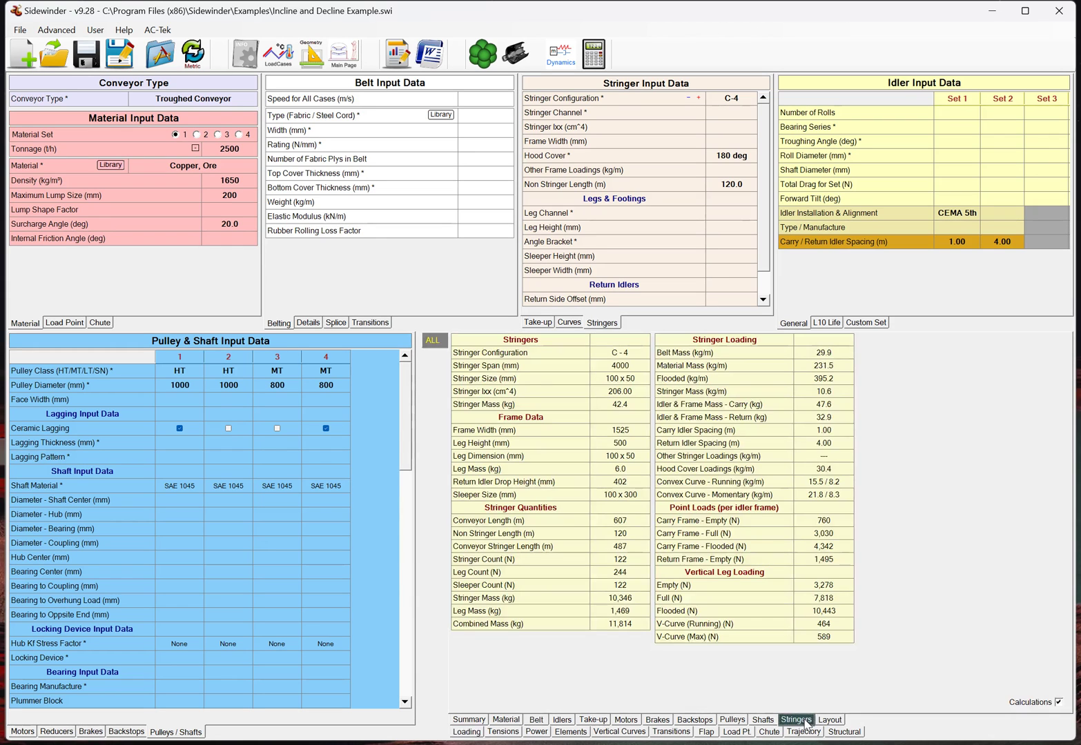
{"action": "left_click", "coordinate": [768, 483]}
{"action": "left_click", "coordinate": [843, 485]}
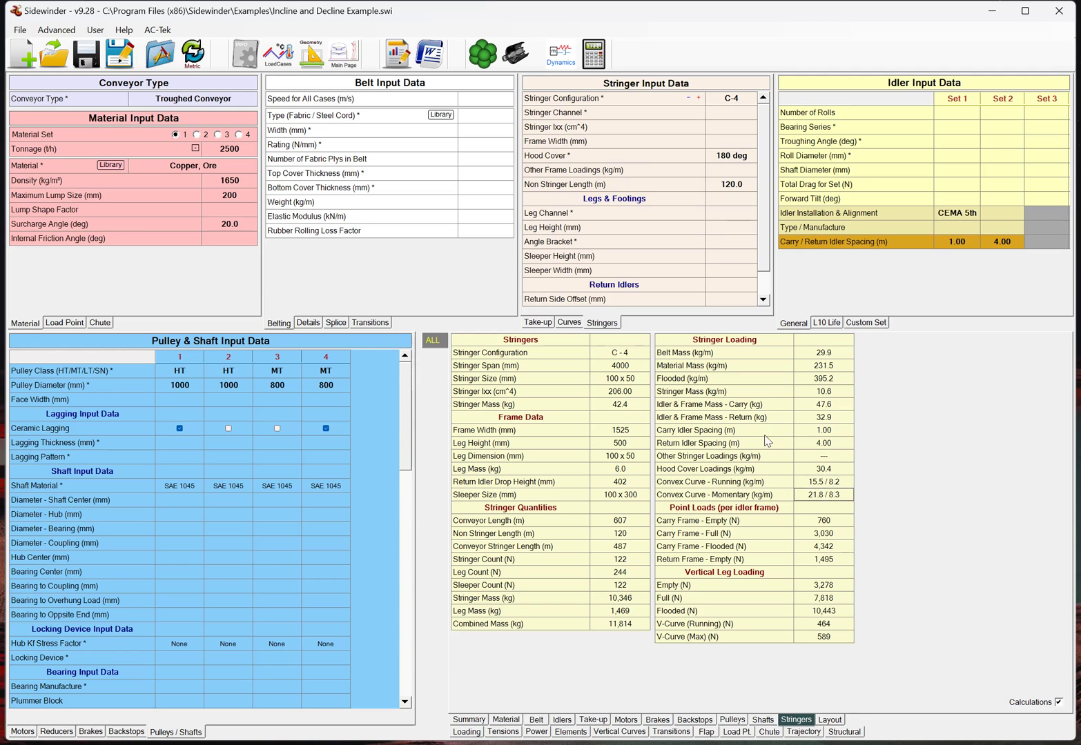
Check the point loads per idler frame against the stringer drawing and return to the calculations table.
{"action": "left_click", "coordinate": [841, 522]}
{"action": "left_click", "coordinate": [1058, 703]}
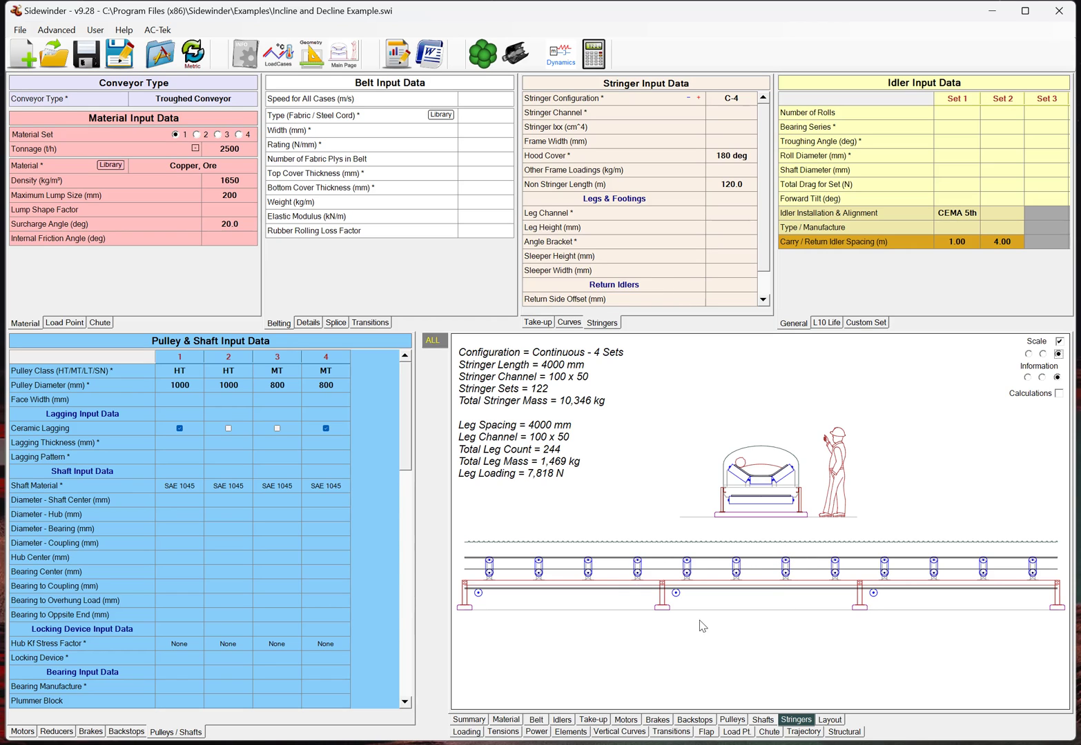
{"action": "left_click", "coordinate": [1059, 394]}
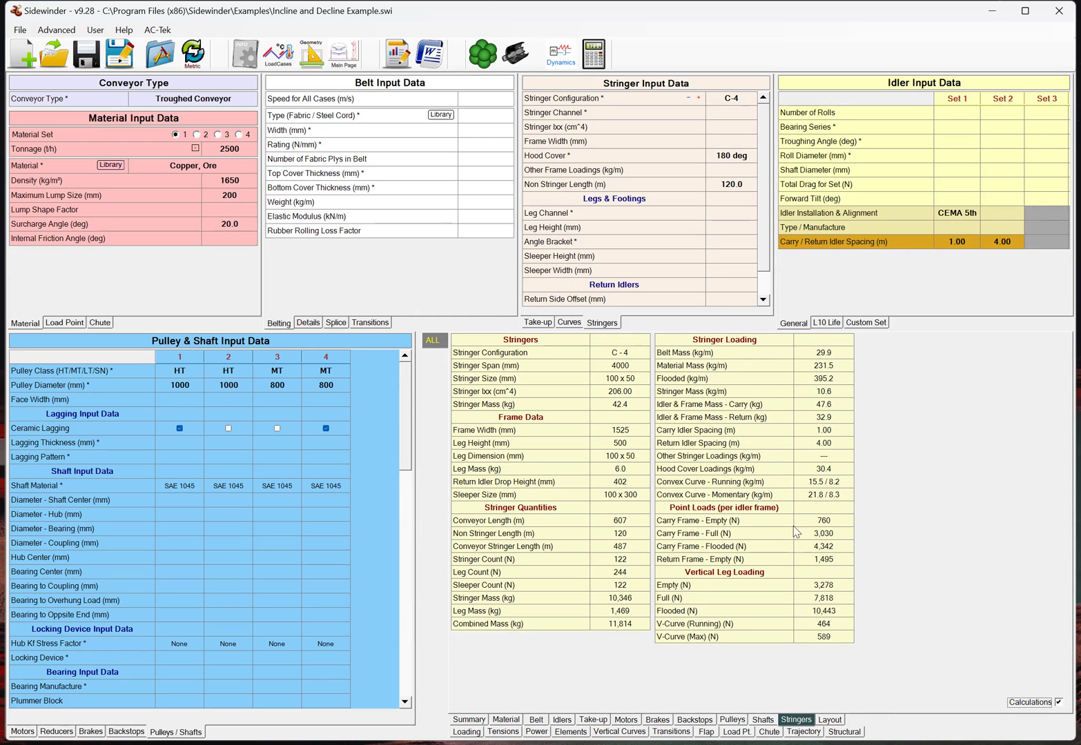
Examine the vertical leg loadings for the empty, full, flooded, and running and maximum vertical-curve cases.
{"action": "left_click", "coordinate": [827, 586]}
{"action": "left_click", "coordinate": [828, 599]}
{"action": "left_click", "coordinate": [829, 611]}
{"action": "left_click", "coordinate": [829, 625]}
{"action": "left_click", "coordinate": [712, 629]}
{"action": "left_click", "coordinate": [721, 643]}
{"action": "left_click", "coordinate": [829, 624]}
{"action": "left_click", "coordinate": [829, 642]}
{"action": "left_click", "coordinate": [829, 626]}
{"action": "left_click", "coordinate": [812, 614]}
{"action": "left_click", "coordinate": [738, 640]}
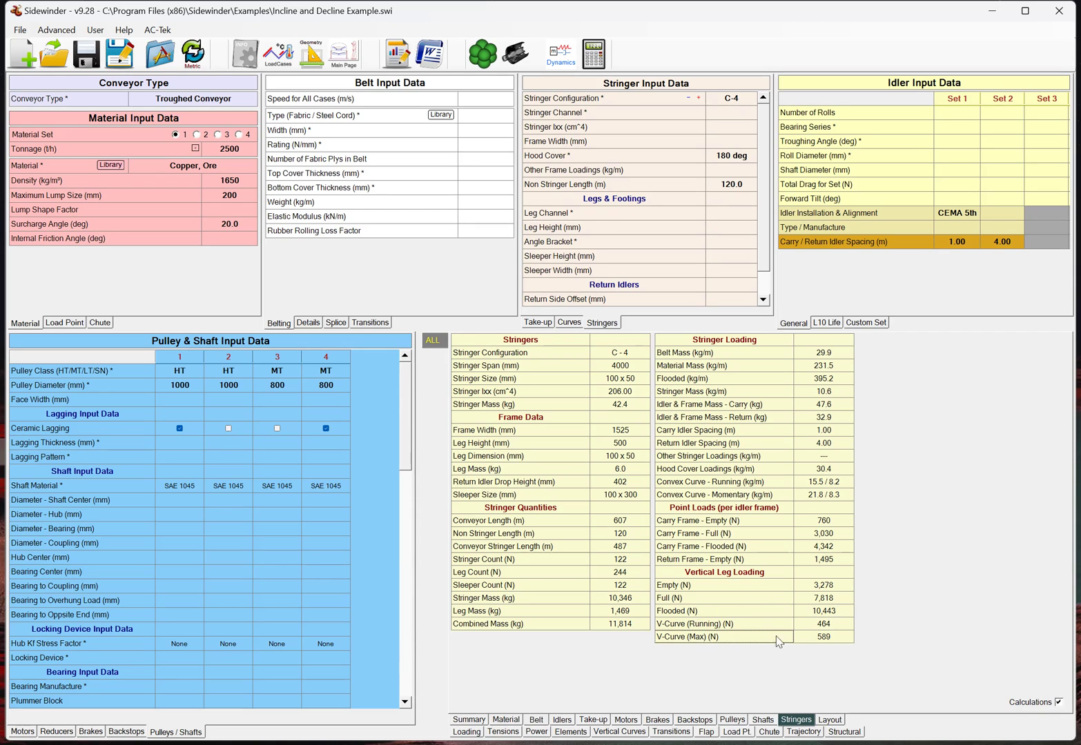
{"action": "left_click", "coordinate": [834, 640]}
{"action": "left_click", "coordinate": [822, 586]}
Compare the leg loading on the stringer drawing with the full and flooded leg loads in the calculations.
{"action": "left_click", "coordinate": [1058, 702]}
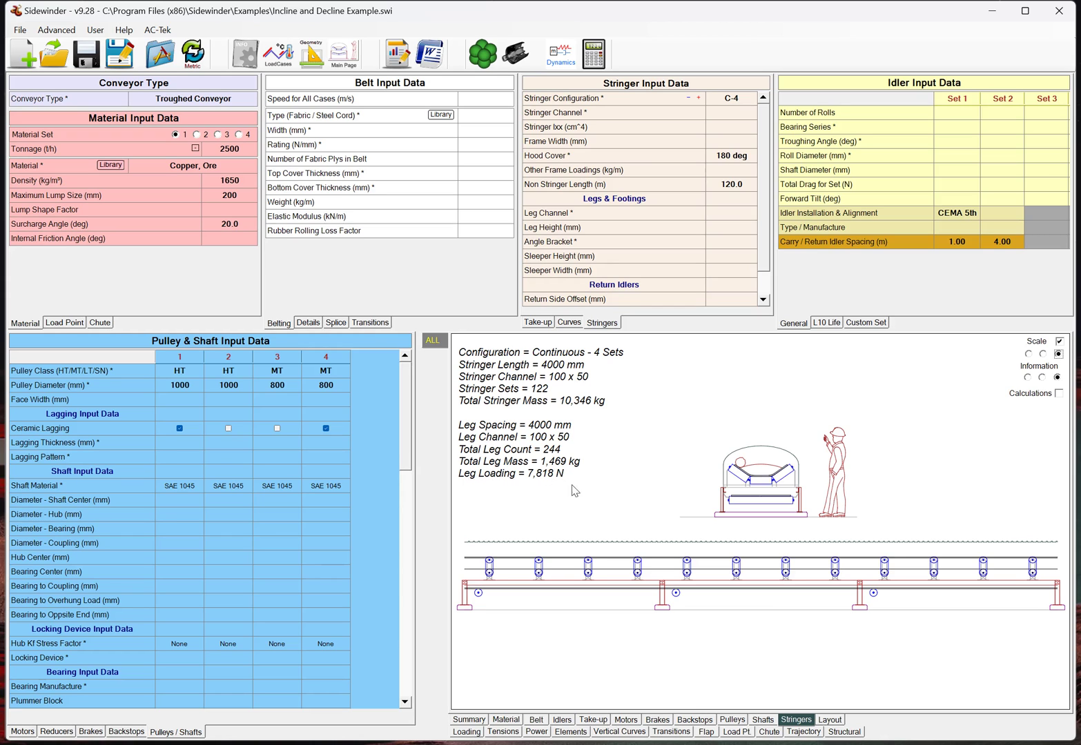
{"action": "left_click", "coordinate": [1058, 392]}
{"action": "left_click", "coordinate": [829, 601]}
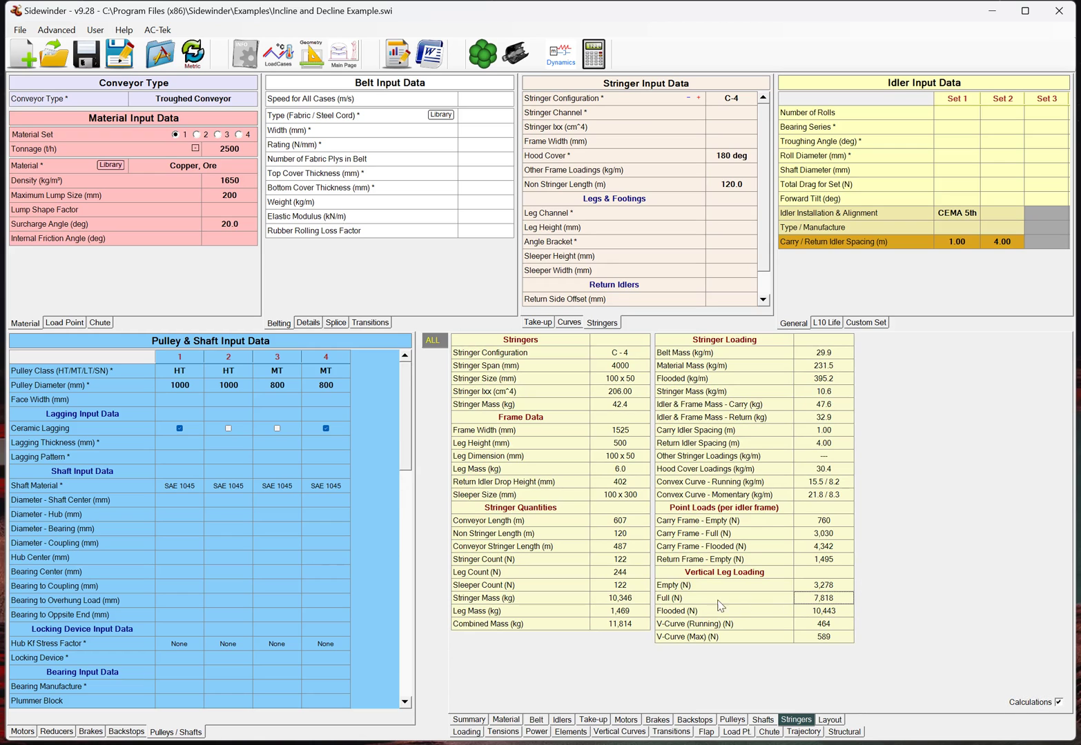
{"action": "left_click", "coordinate": [826, 614]}
{"action": "left_click", "coordinate": [1058, 702]}
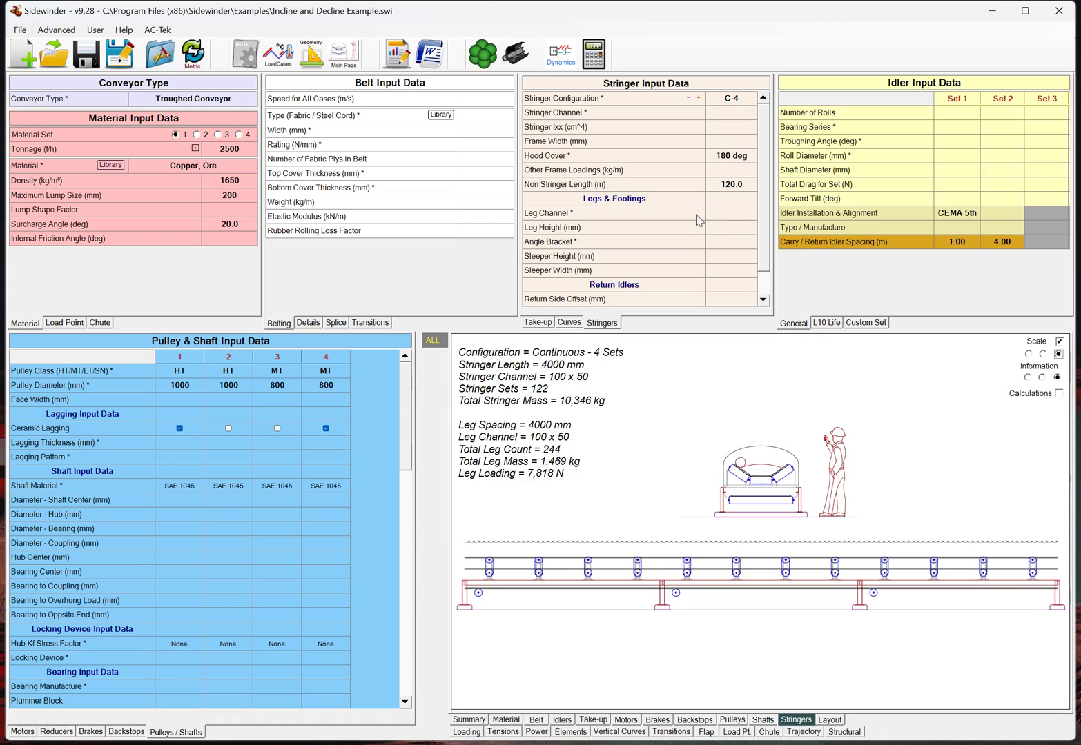
Set the leg angle bracket to Left and recalculate to update the stringer drawing.
{"action": "scroll", "coordinate": [701, 215], "scroll_direction": "down", "scroll_amount": 1}
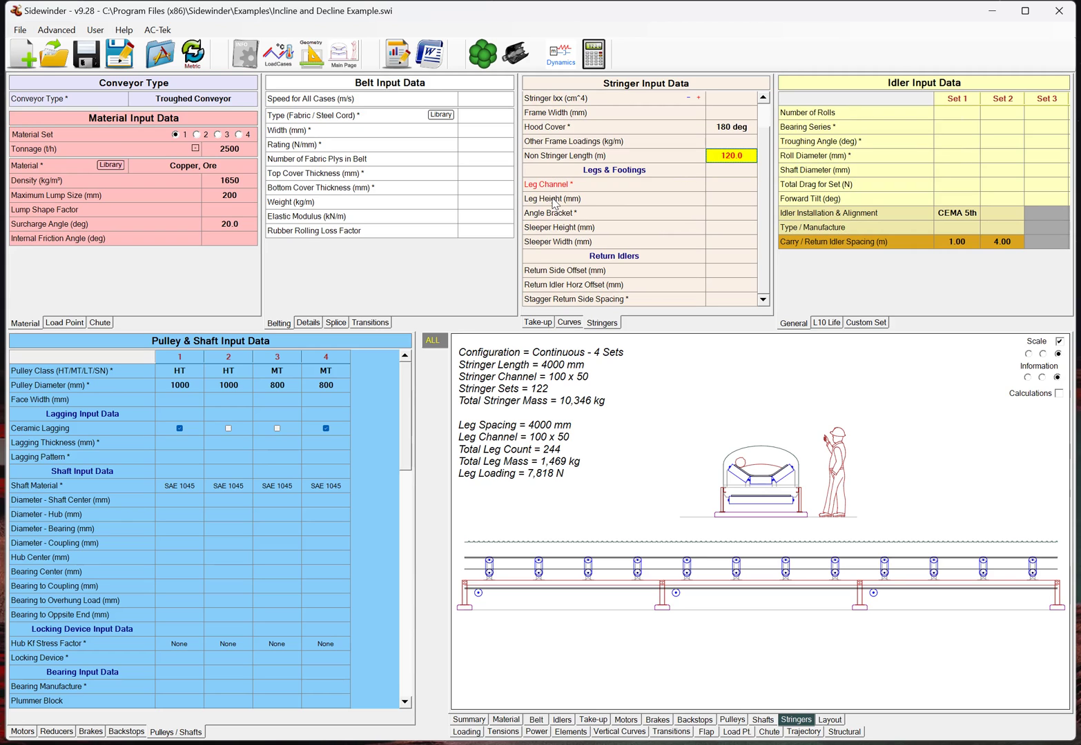
{"action": "left_click", "coordinate": [726, 218]}
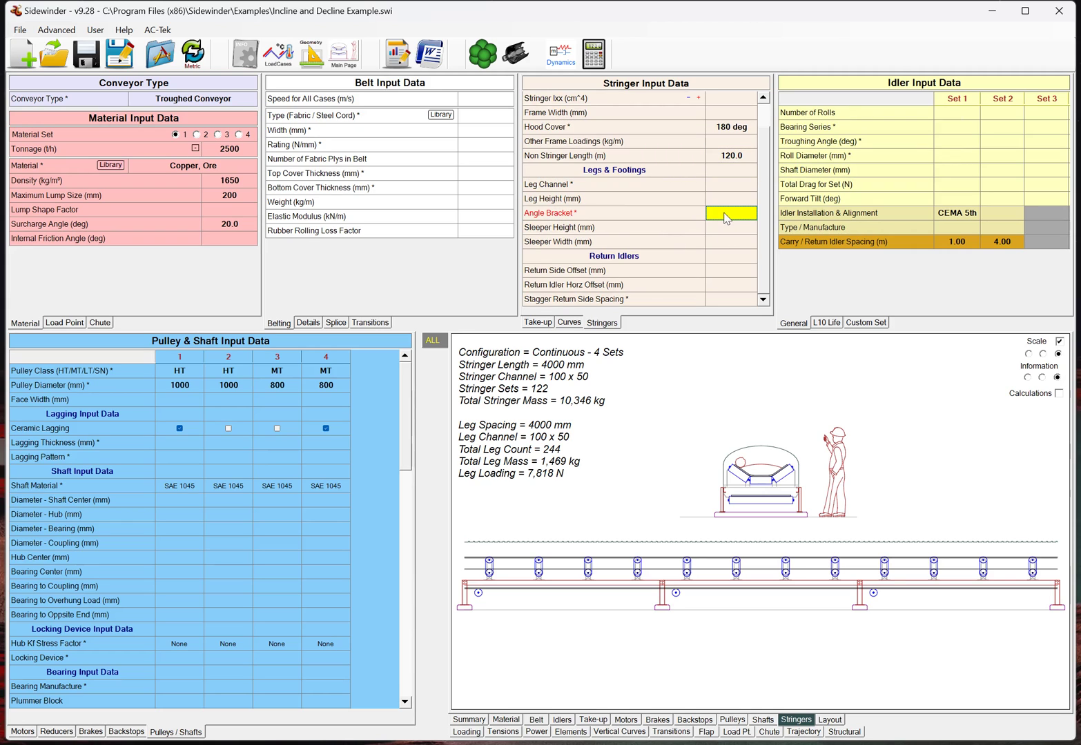
{"action": "left_click", "coordinate": [726, 218]}
{"action": "left_click", "coordinate": [728, 239]}
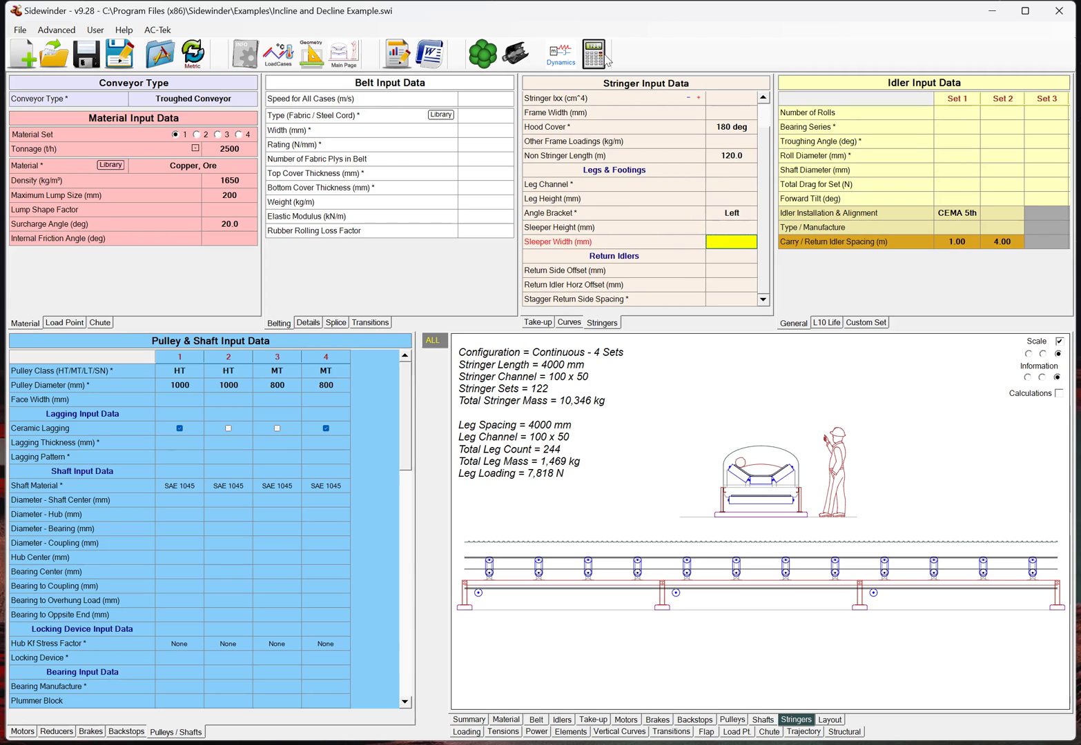
{"action": "left_click", "coordinate": [598, 61]}
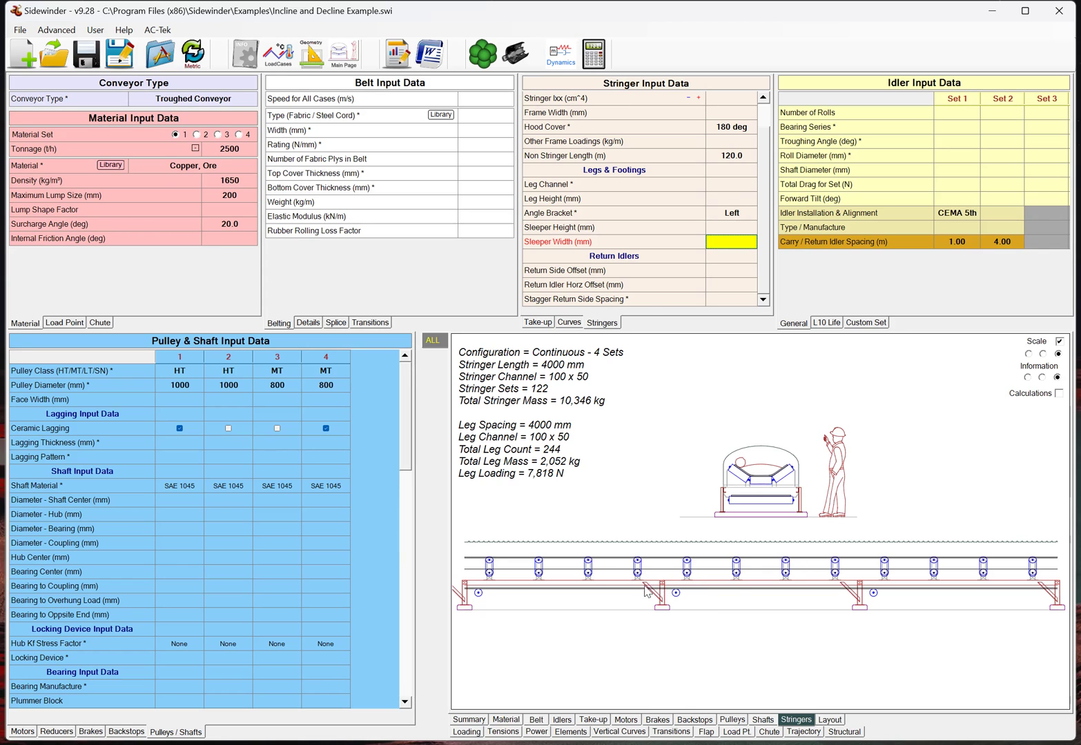
Change the leg angle bracket to Outside.
{"action": "left_click", "coordinate": [728, 214]}
{"action": "left_click", "coordinate": [728, 214]}
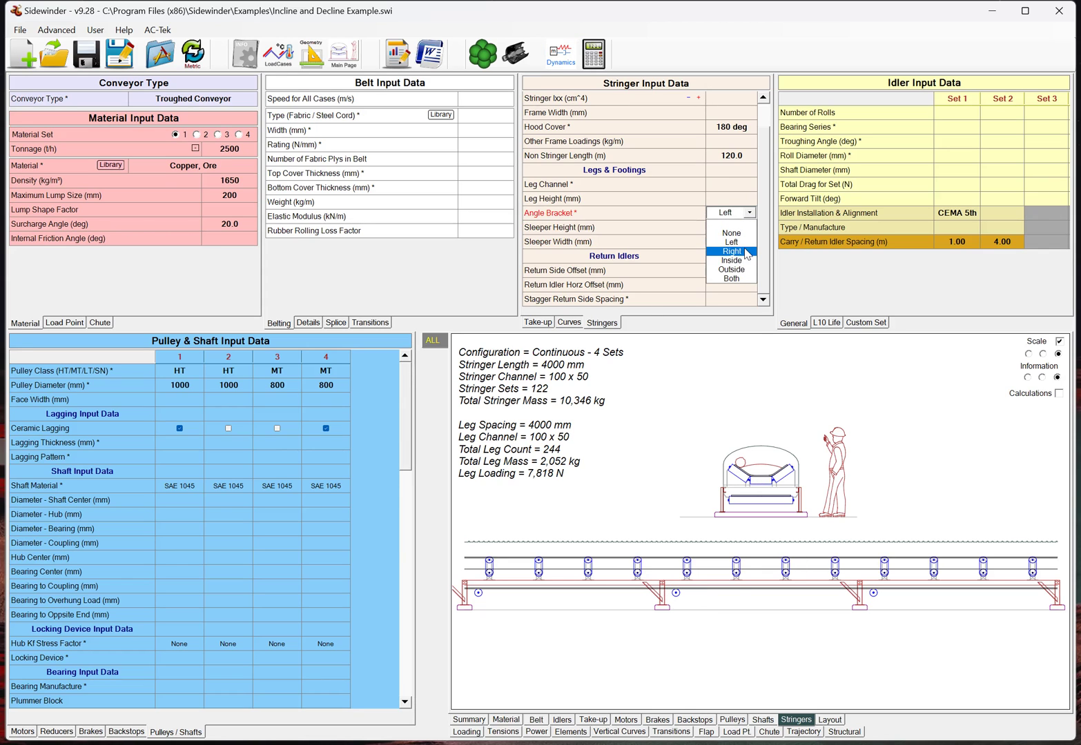
{"action": "left_click", "coordinate": [731, 269]}
Change the stringer configuration to G-5.
{"action": "scroll", "coordinate": [764, 153], "scroll_direction": "up", "scroll_amount": 1}
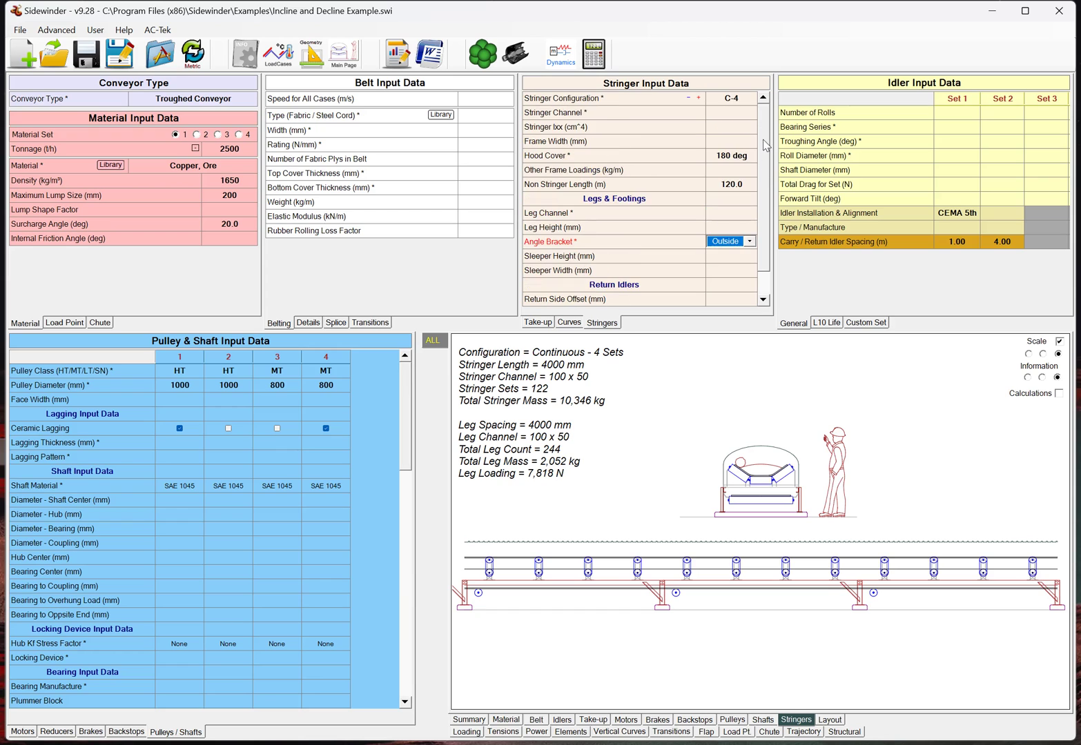
{"action": "left_click", "coordinate": [751, 100]}
{"action": "left_click", "coordinate": [751, 101]}
{"action": "left_click", "coordinate": [725, 145]}
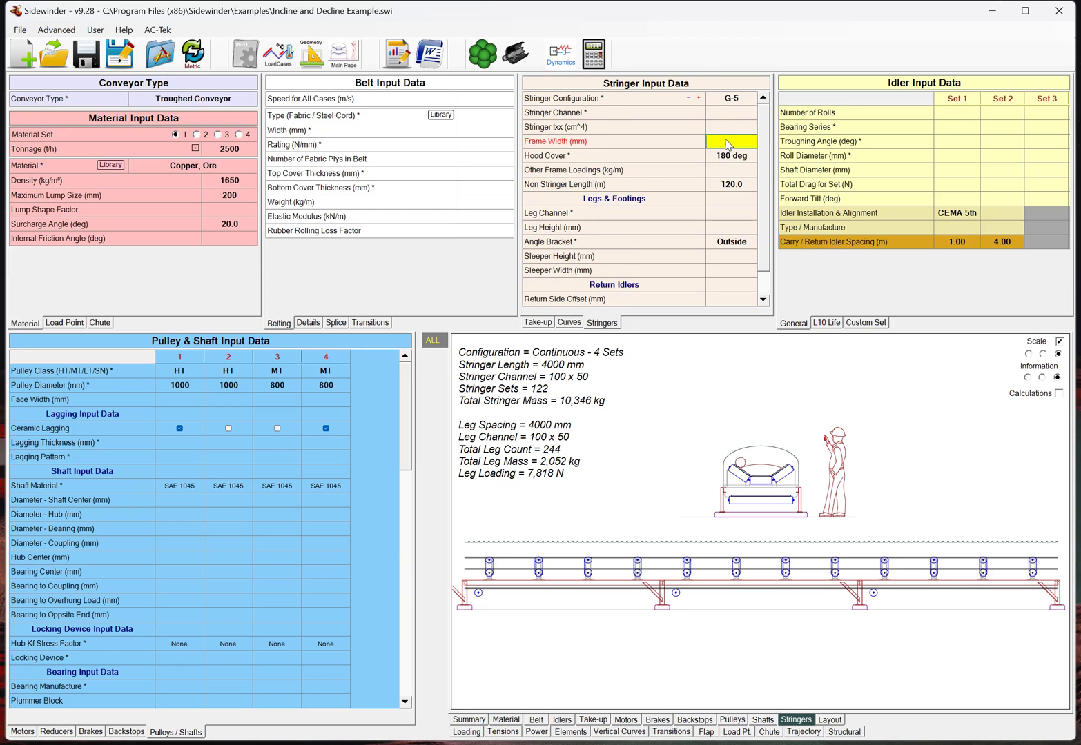
Recalculate the G-5 stringer configuration and update the drawing with the leg angle bracket set to Inside.
{"action": "left_click", "coordinate": [594, 54]}
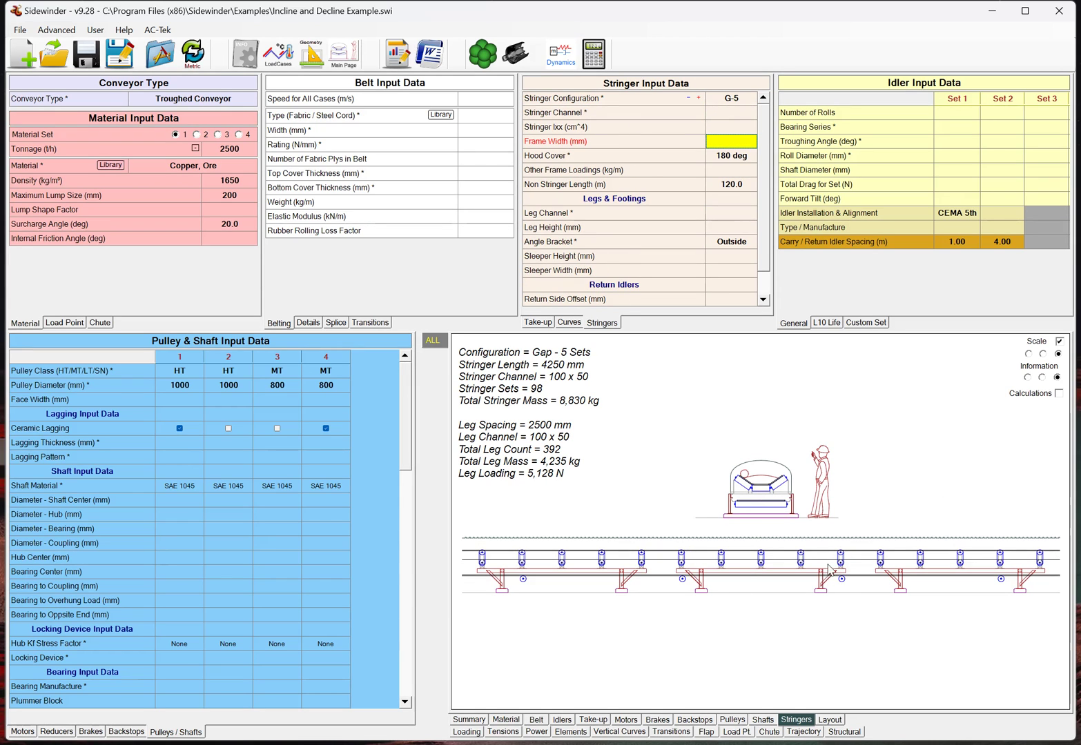
{"action": "left_click", "coordinate": [731, 241]}
{"action": "left_click", "coordinate": [750, 242]}
{"action": "left_click", "coordinate": [742, 297]}
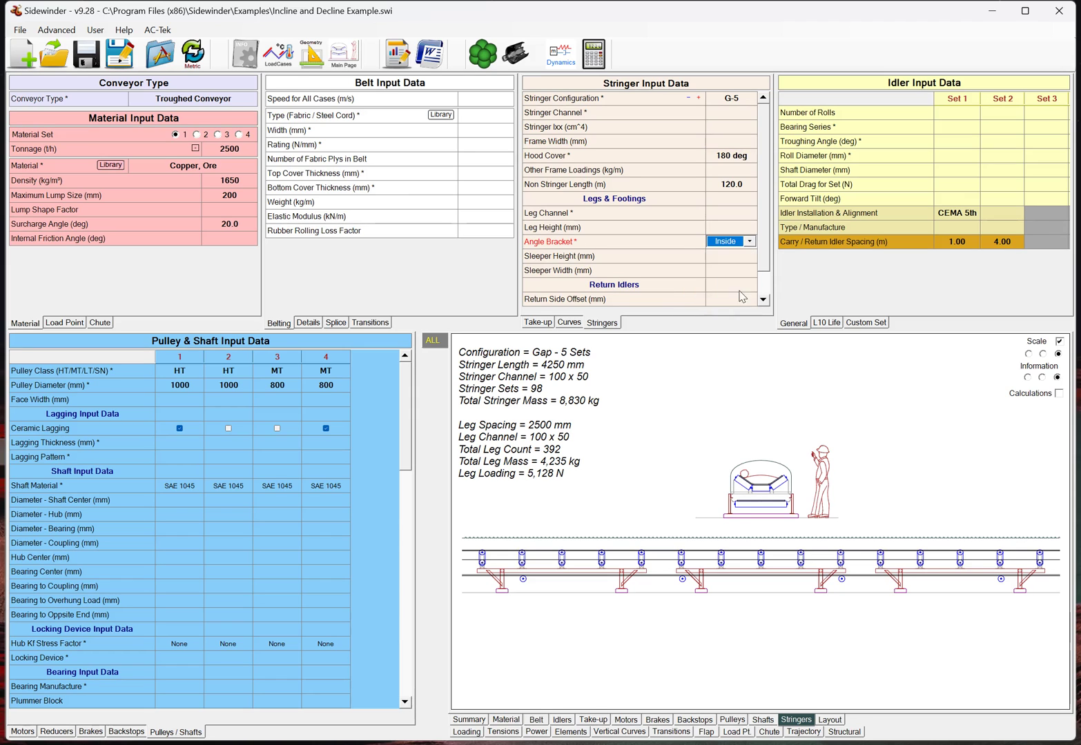
{"action": "left_click", "coordinate": [594, 54]}
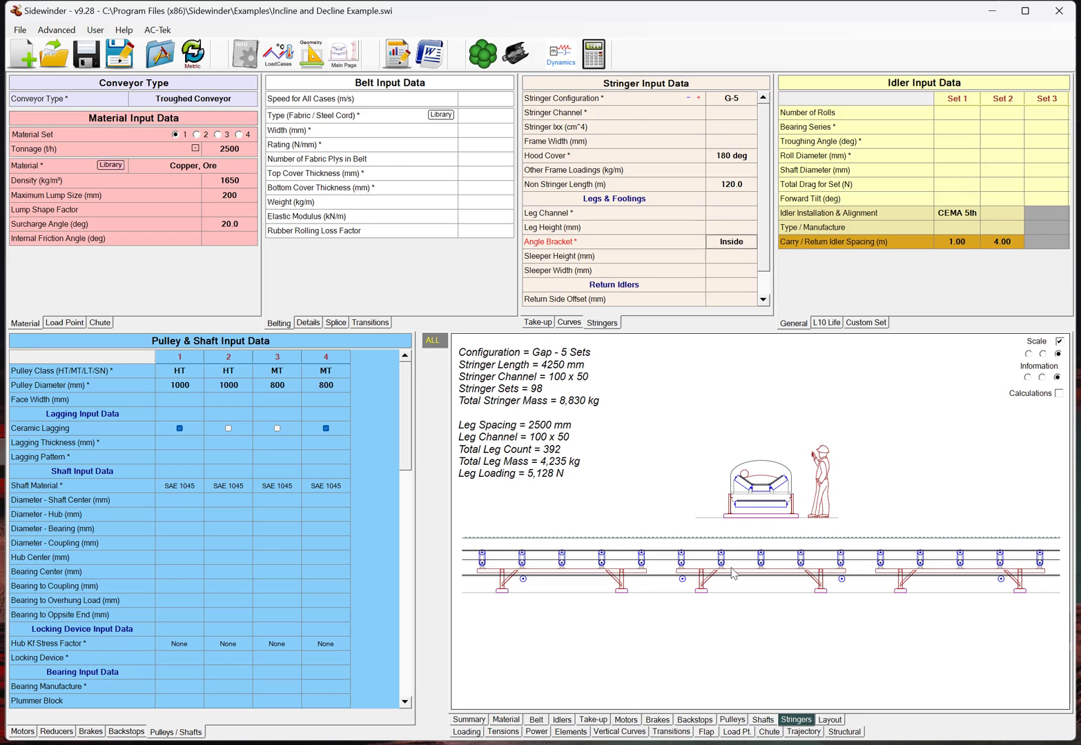
Set the leg angle bracket to Both and update the stringer drawing.
{"action": "left_click", "coordinate": [724, 241]}
{"action": "left_click", "coordinate": [749, 242]}
{"action": "left_click", "coordinate": [730, 312]}
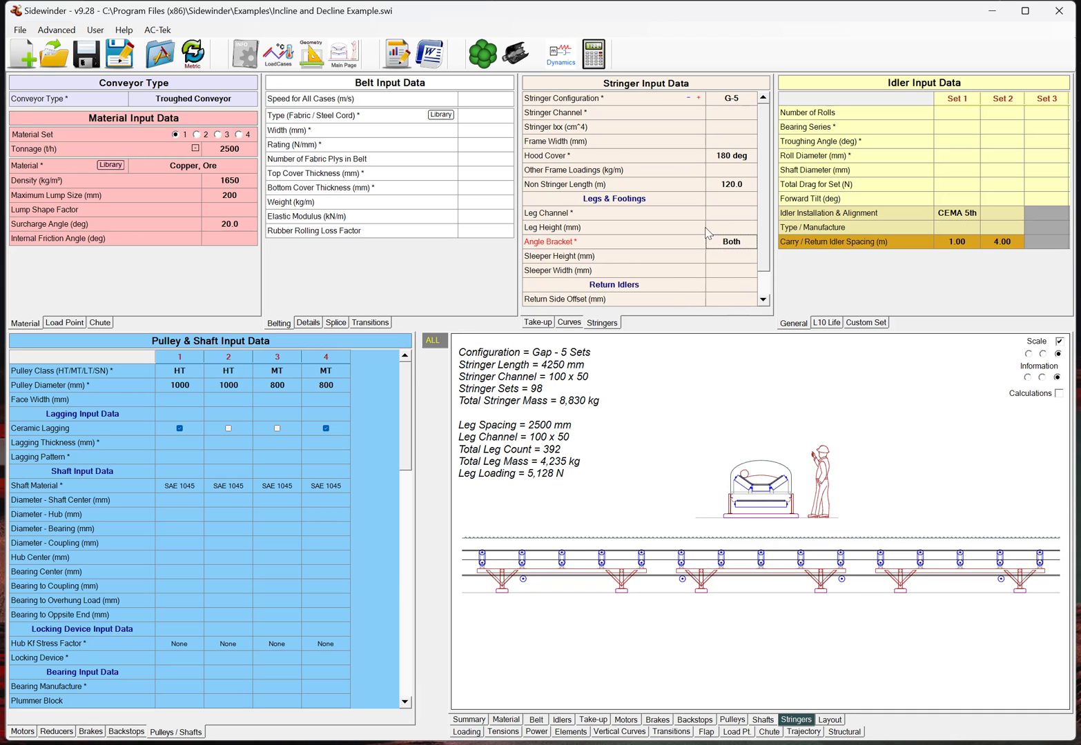
Look over the sleeper and return idler inputs, and review the stringer calculations before returning to the drawing.
{"action": "left_click", "coordinate": [726, 271]}
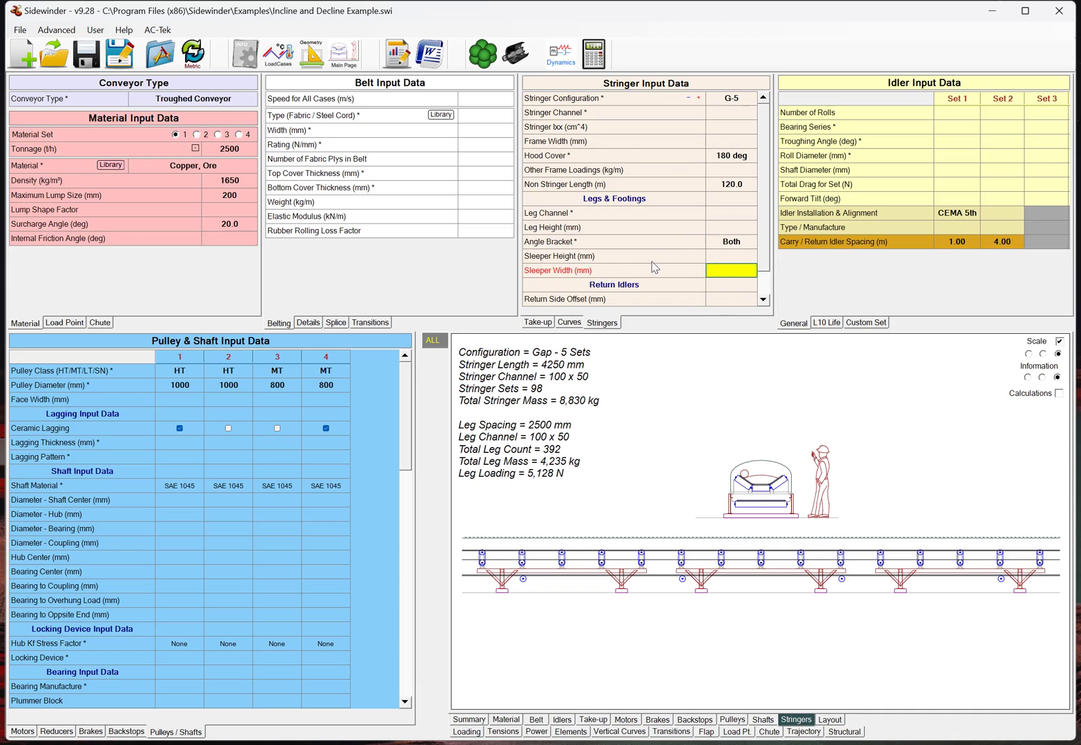
{"action": "scroll", "coordinate": [618, 285], "scroll_direction": "down", "scroll_amount": 1}
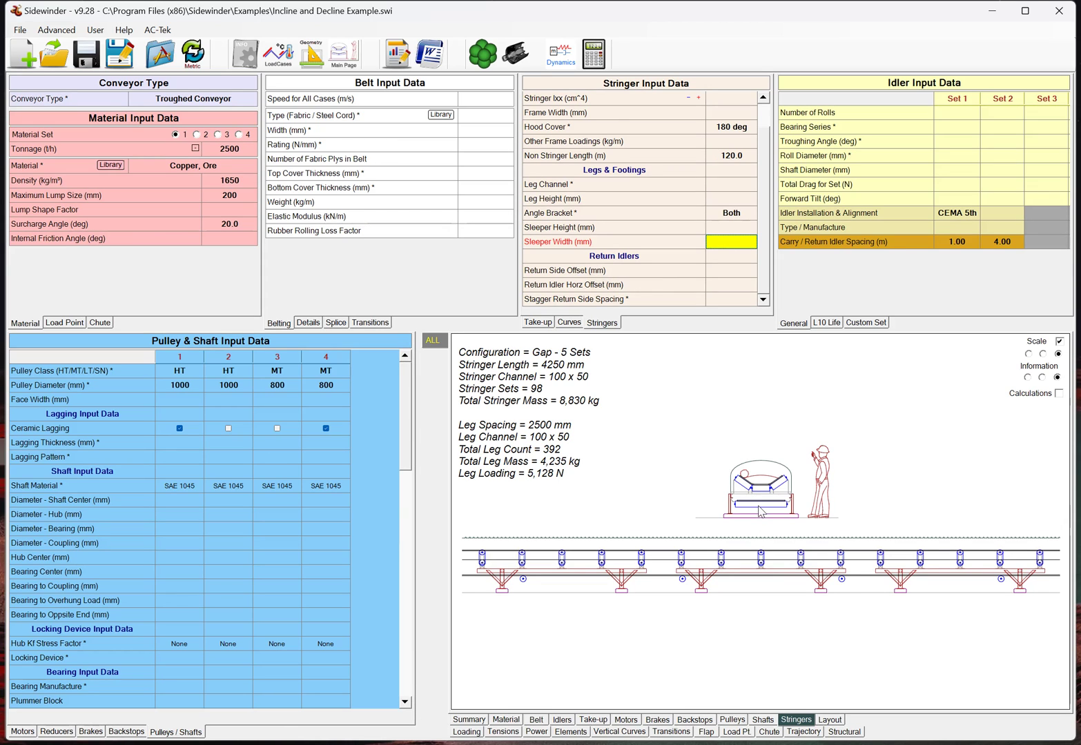
{"action": "scroll", "coordinate": [733, 213], "scroll_direction": "up", "scroll_amount": 1}
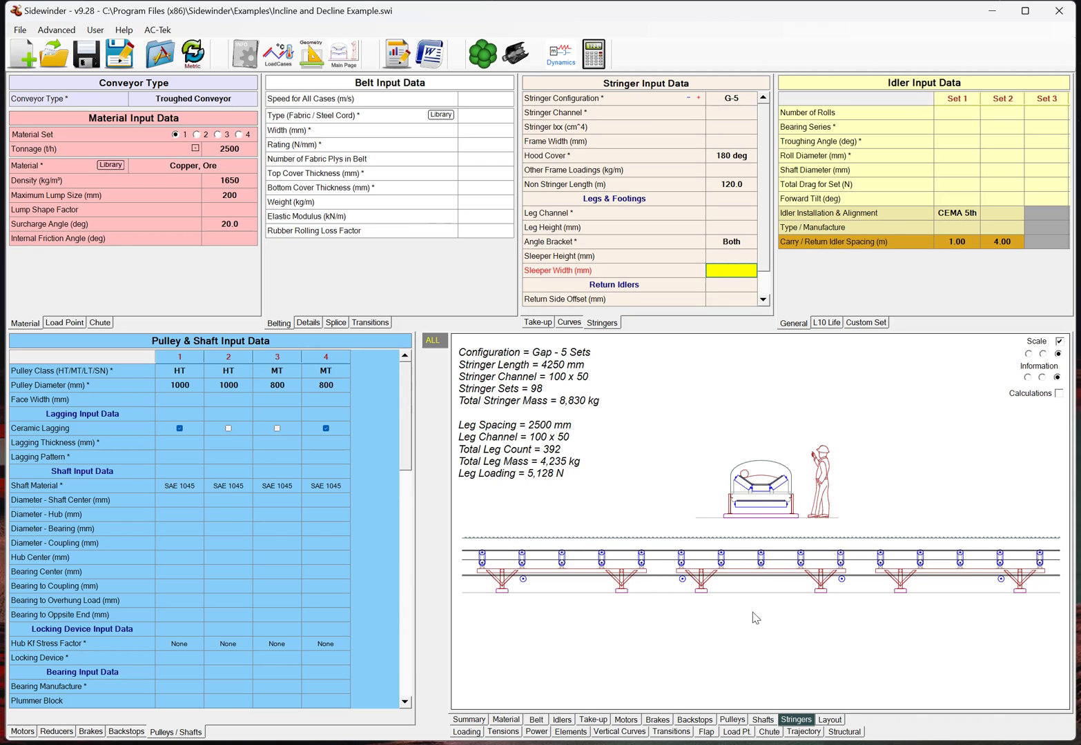
{"action": "left_click", "coordinate": [1060, 393]}
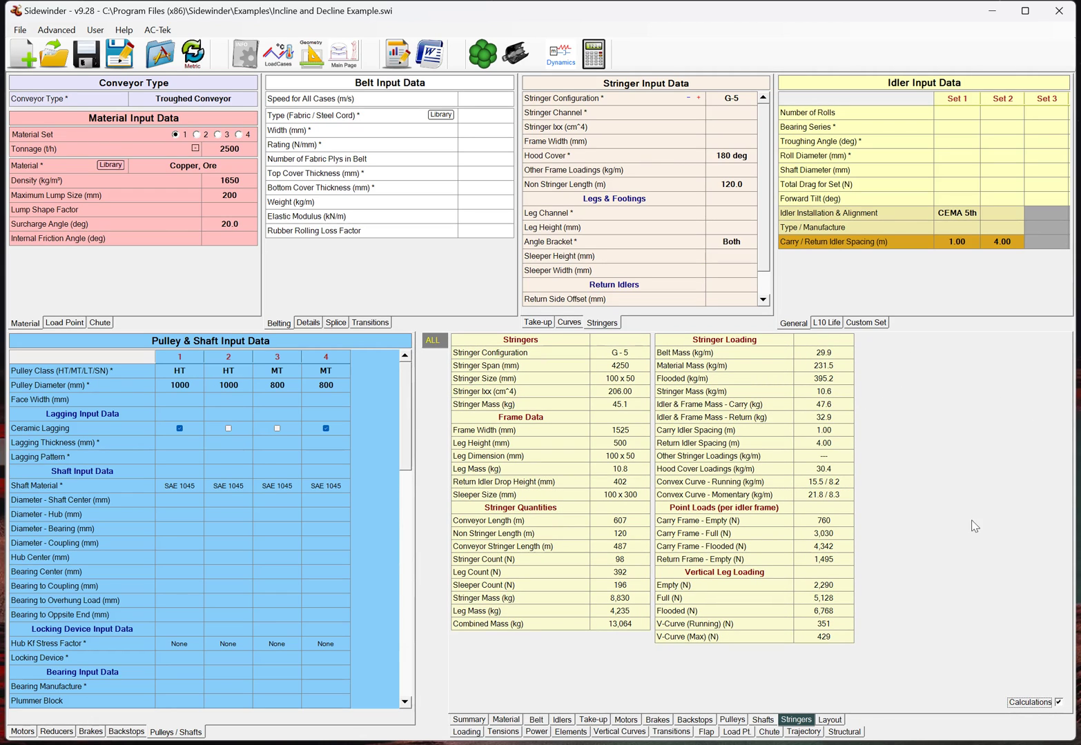
{"action": "left_click", "coordinate": [1058, 703]}
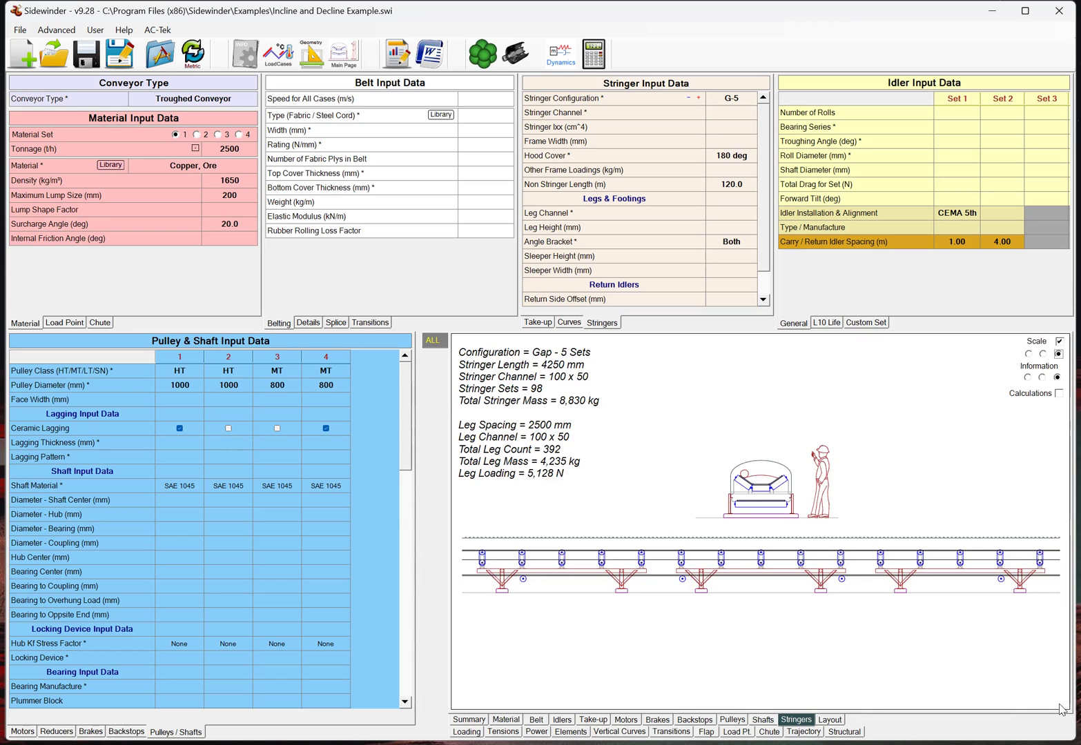
Set the leg angle bracket to None and recalculate to update the stringer drawing.
{"action": "left_click", "coordinate": [745, 247]}
{"action": "left_click", "coordinate": [739, 264]}
{"action": "left_click", "coordinate": [593, 54]}
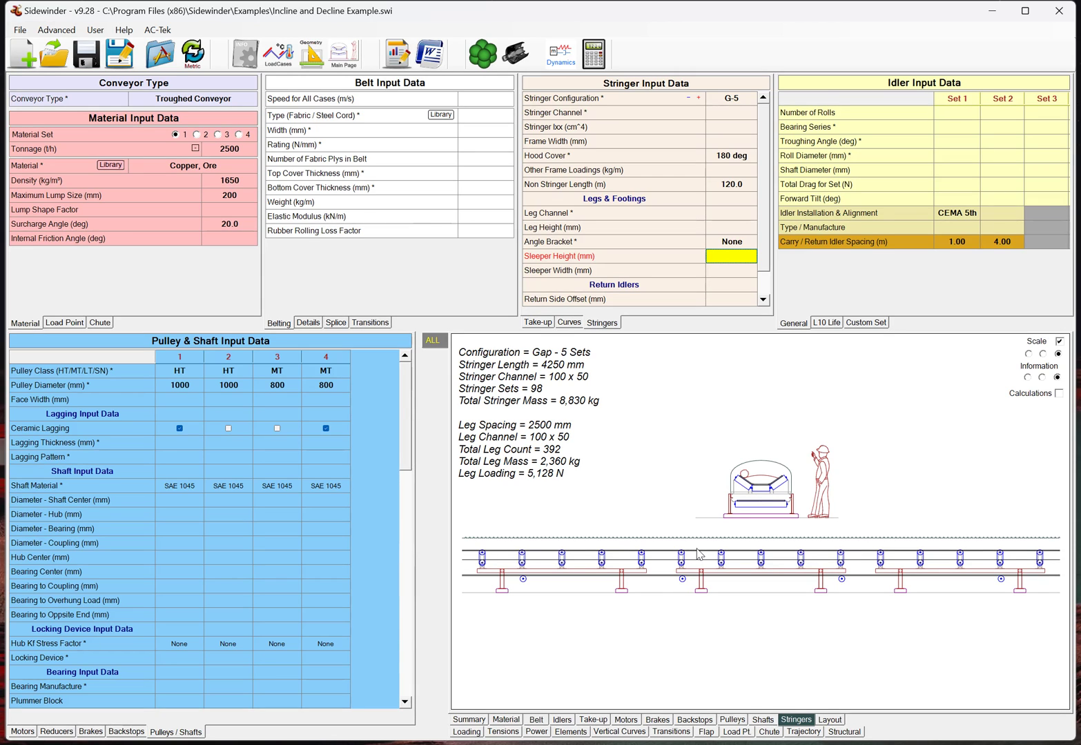
Check the sleeper size, leg mass and vertical leg loading in the stringer calculations and return to the drawing.
{"action": "left_click", "coordinate": [737, 270]}
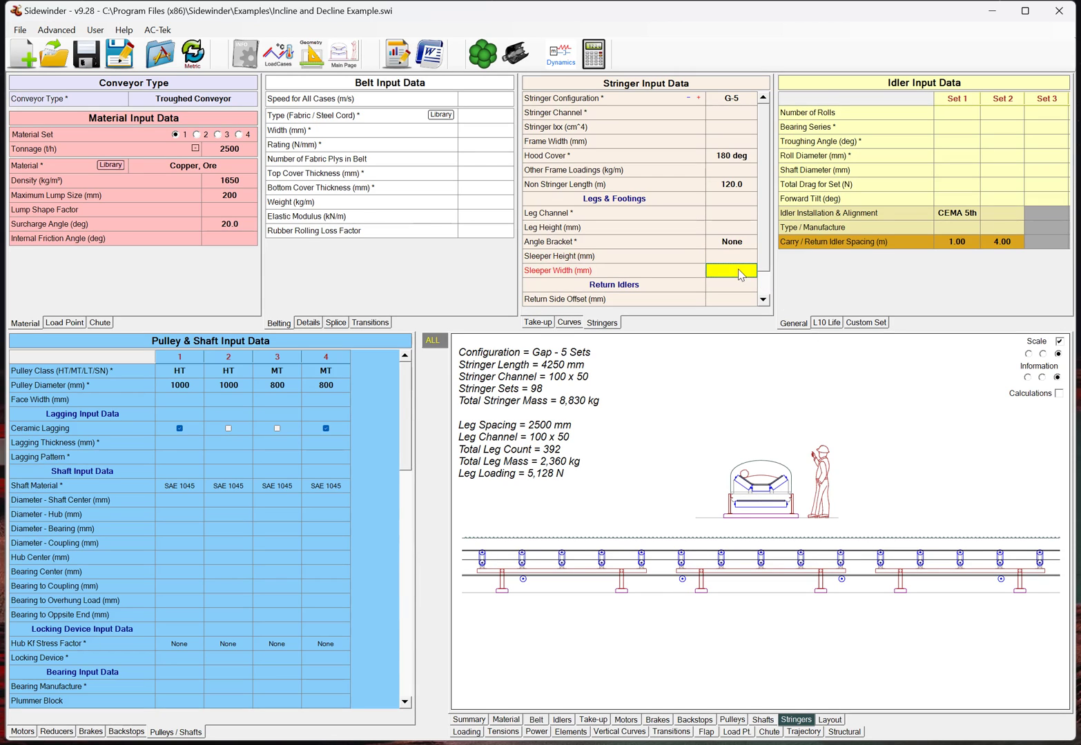
{"action": "left_click", "coordinate": [1058, 394]}
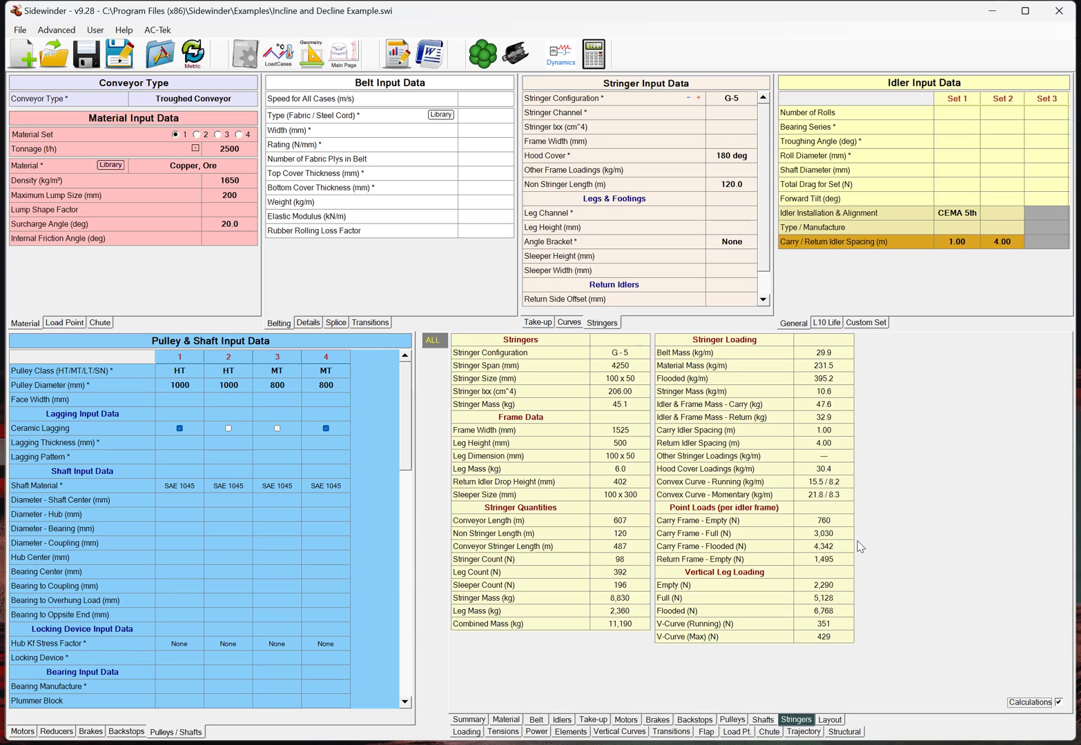
{"action": "left_click", "coordinate": [1058, 703]}
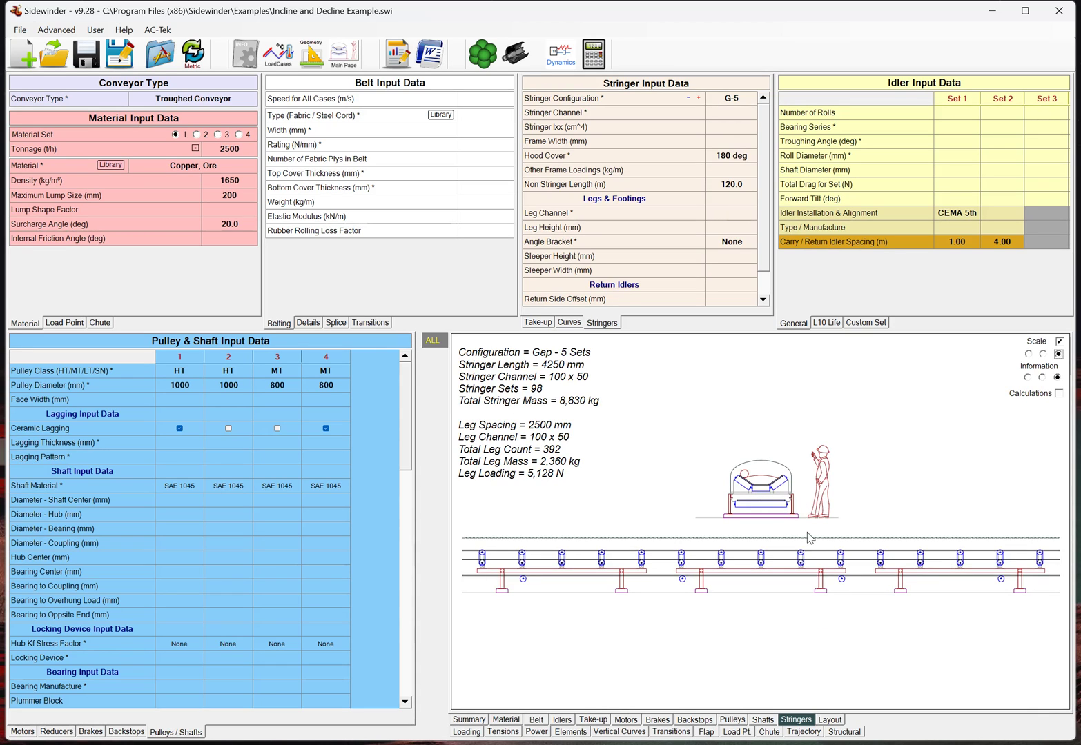